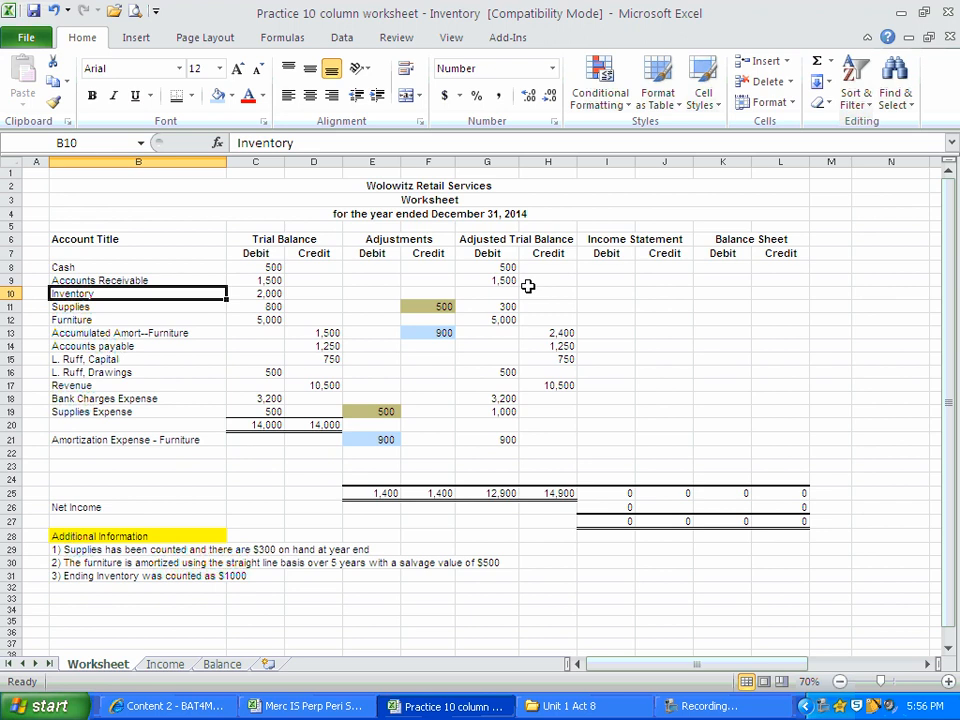
Examine the Inventory row, the Trial Balance figures, the supplies adjustment and the Adjusted Trial Balance columns.
drag(210, 295, 764, 292)
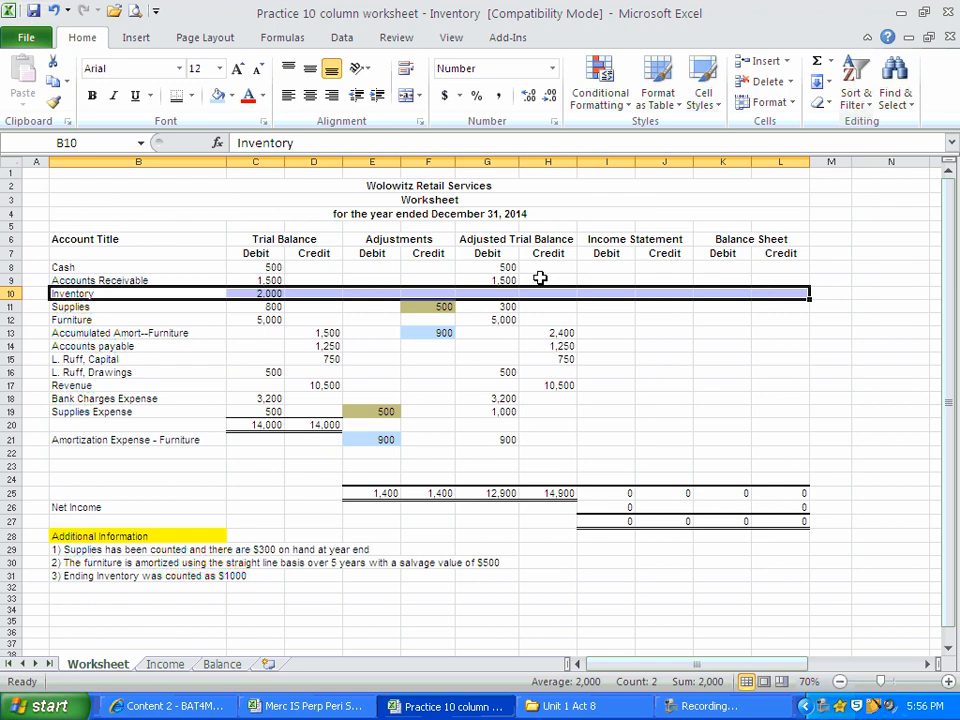
click(357, 355)
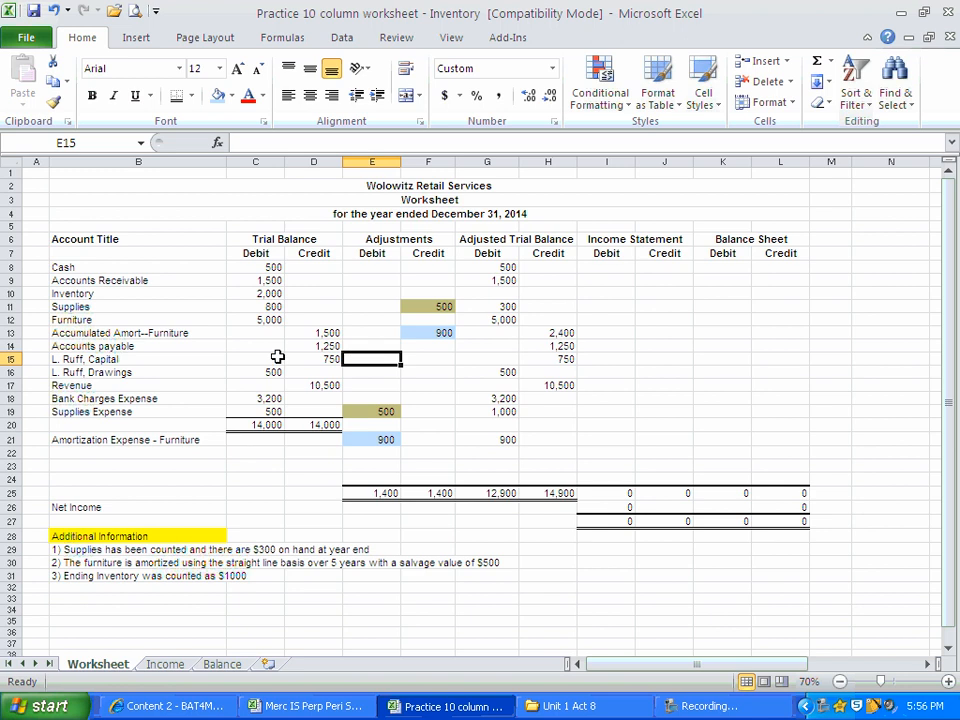
drag(256, 264, 302, 398)
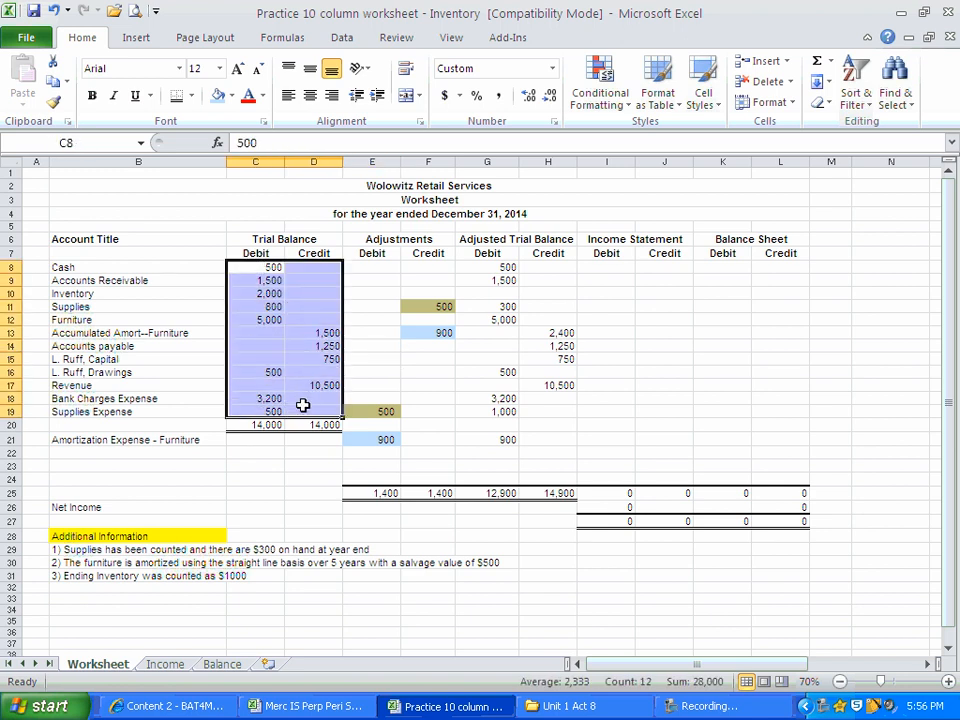
drag(373, 271, 413, 480)
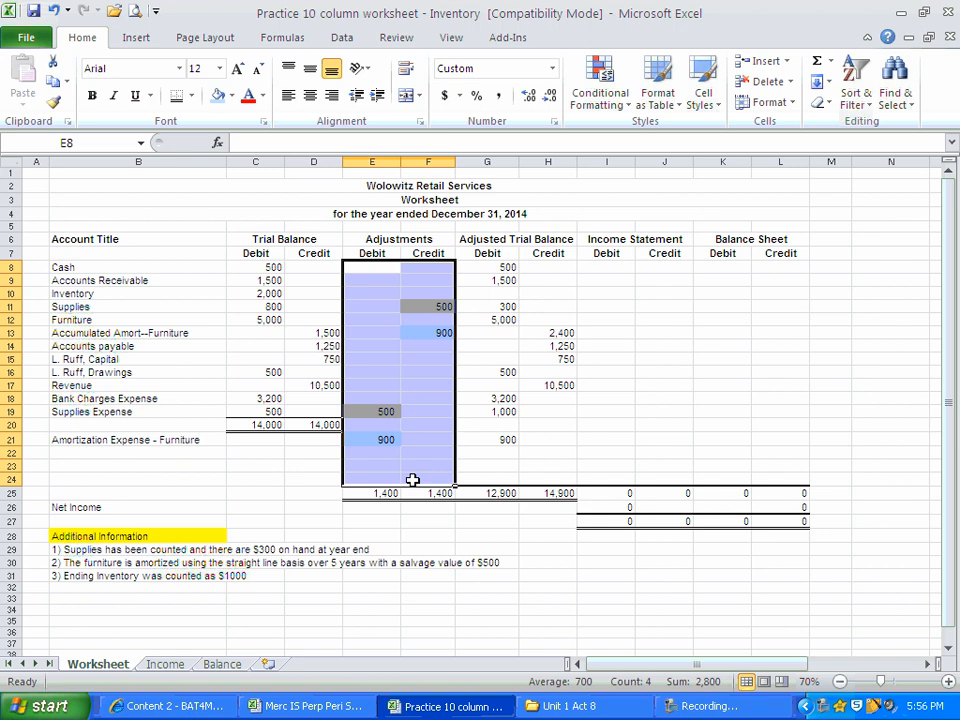
click(430, 440)
click(429, 305)
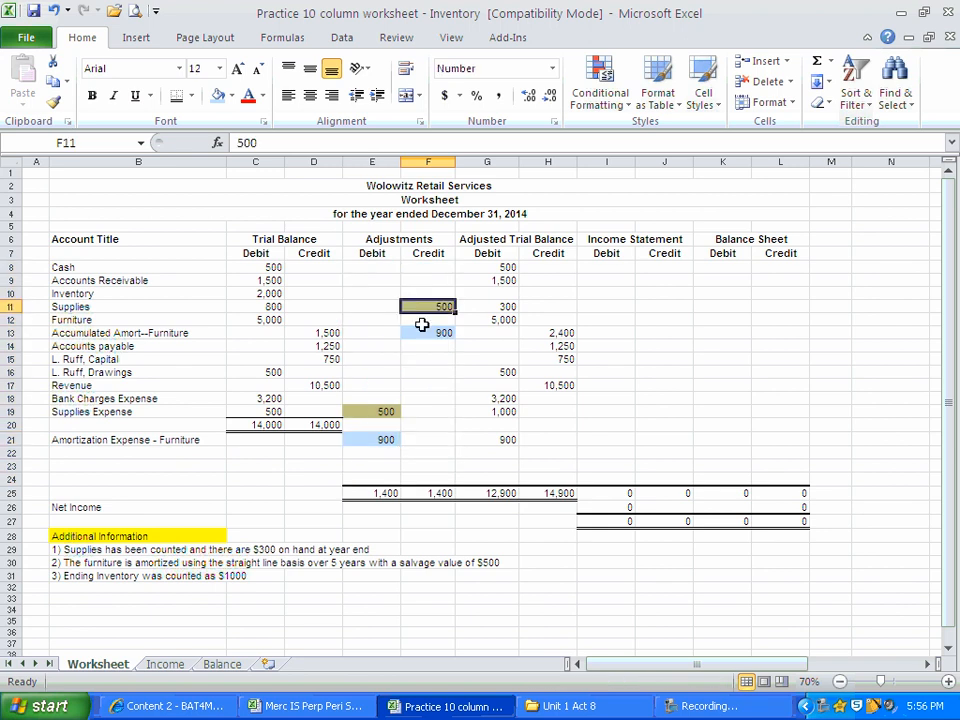
click(380, 411)
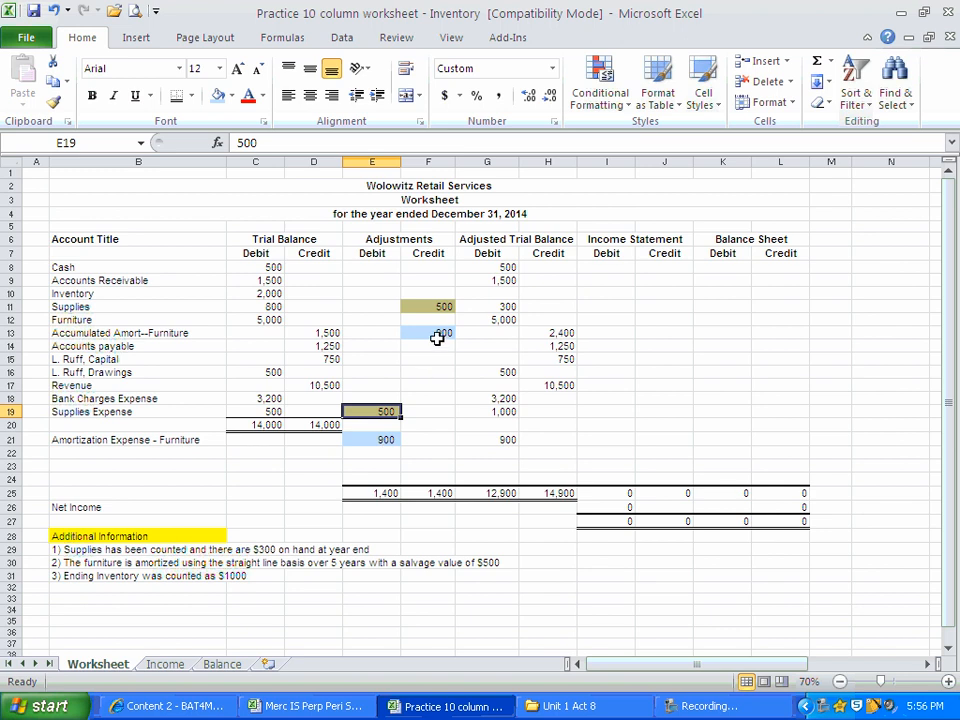
drag(487, 267, 544, 488)
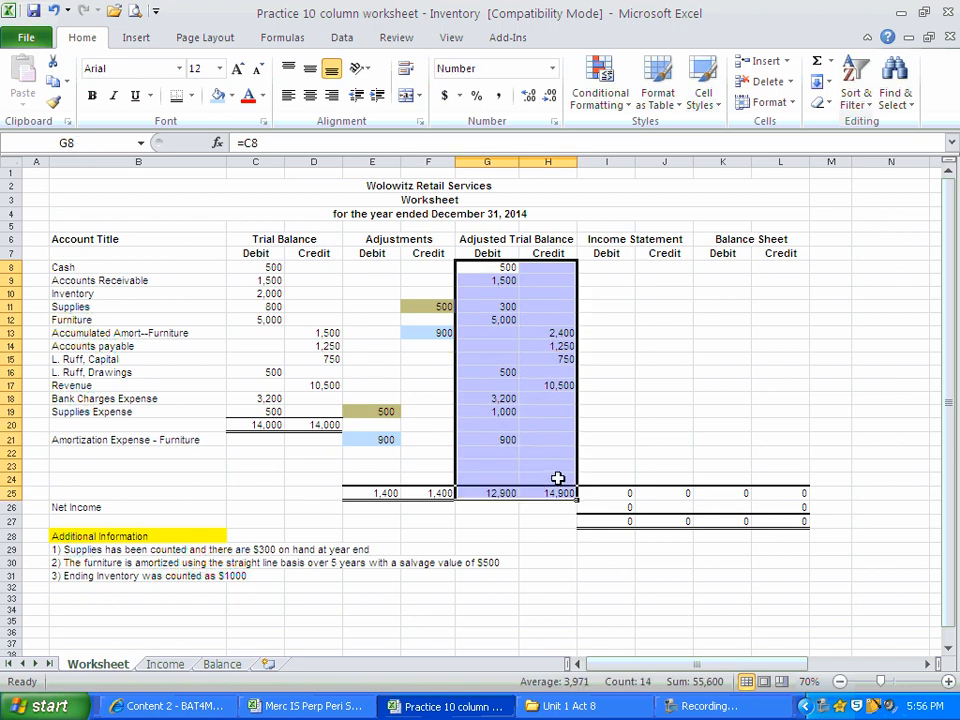
click(546, 457)
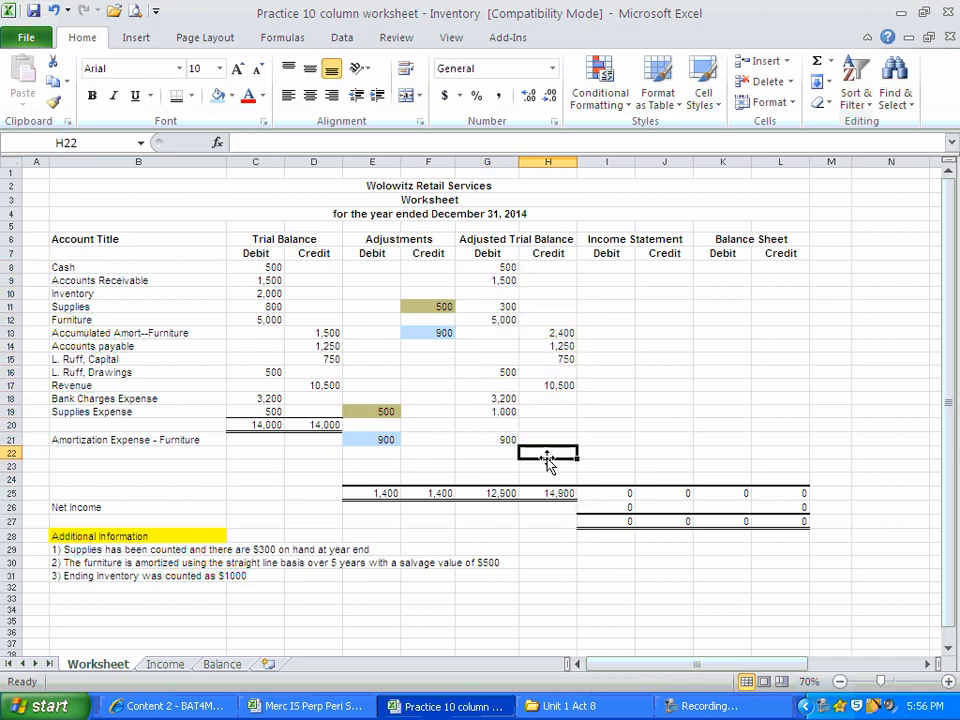
Enter 2000 for Inventory in the Adjusted Trial Balance debit column, cell G10.
click(262, 294)
click(492, 296)
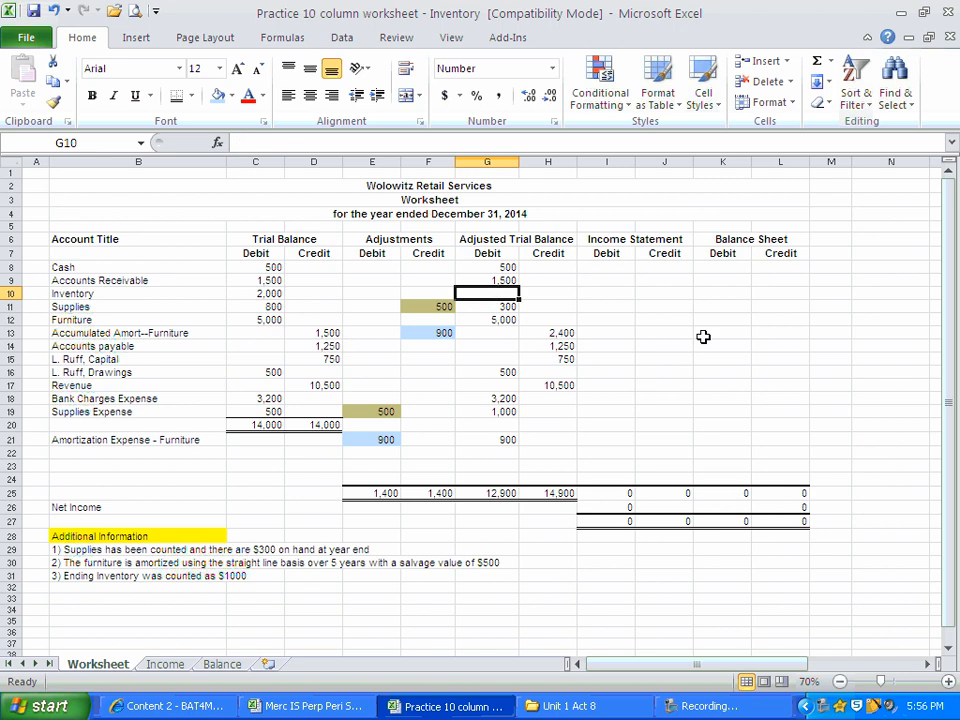
text(2000)
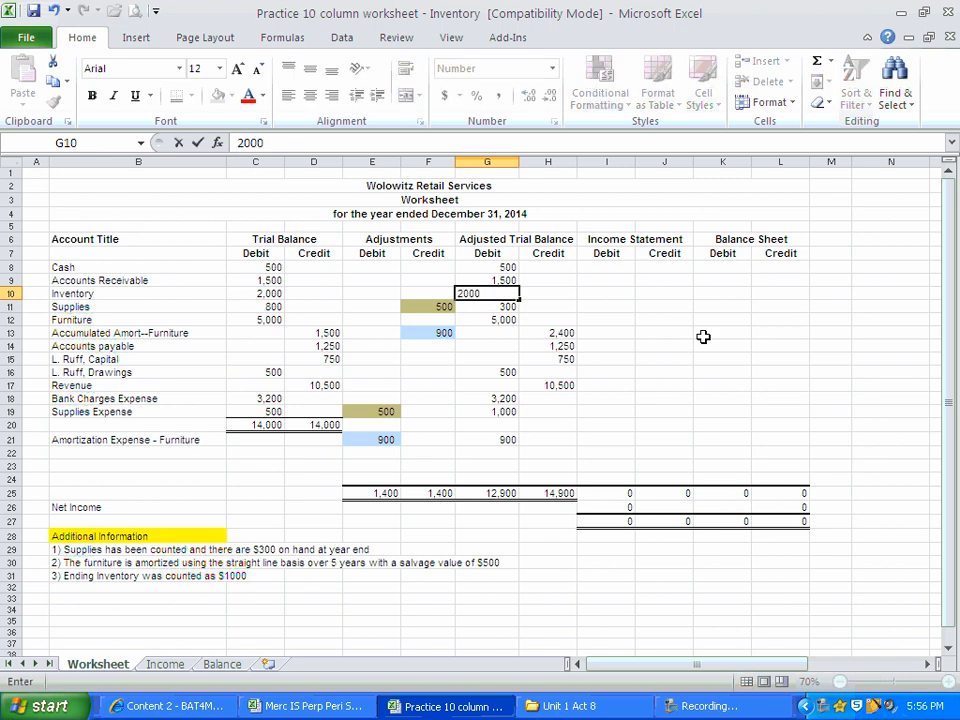
key(Return)
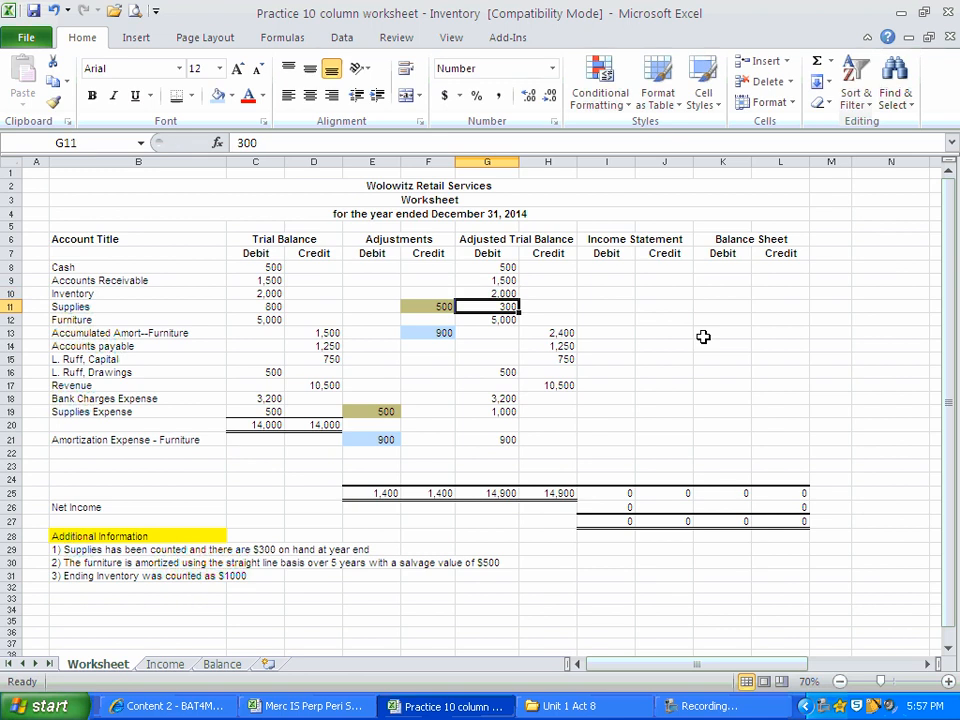
Review the Inventory row across the worksheet, the Adjusted Trial Balance figures, and the Income Statement and Balance Sheet headings.
key(Up)
key(Left)
key(Left)
key(Left)
key(Left)
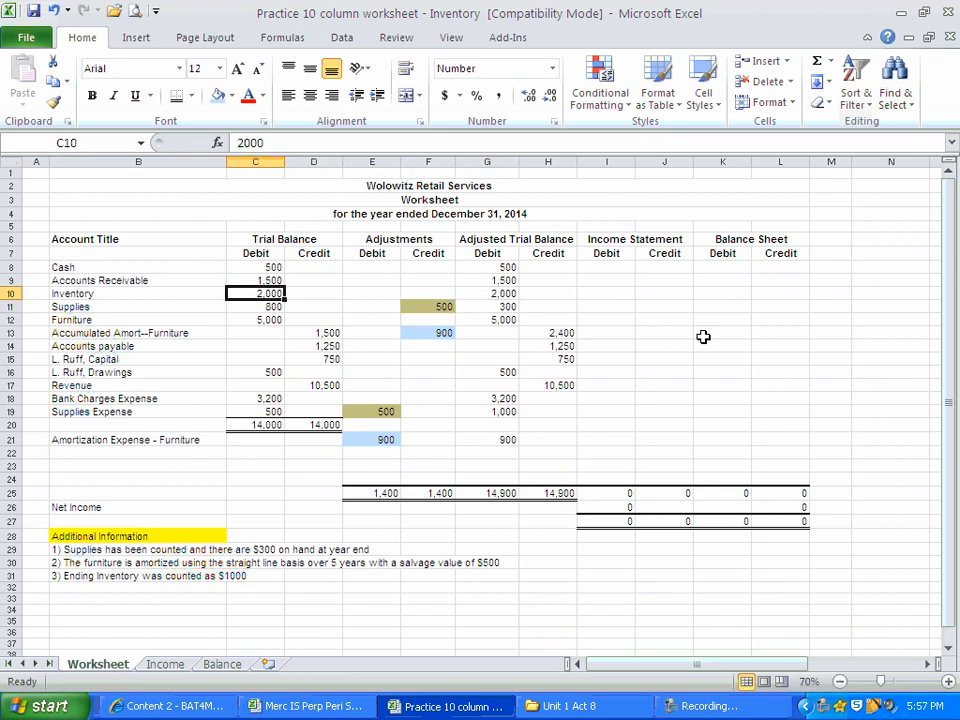
key(Right)
key(Right)
key(Right)
key(Right)
key(Right)
key(Right)
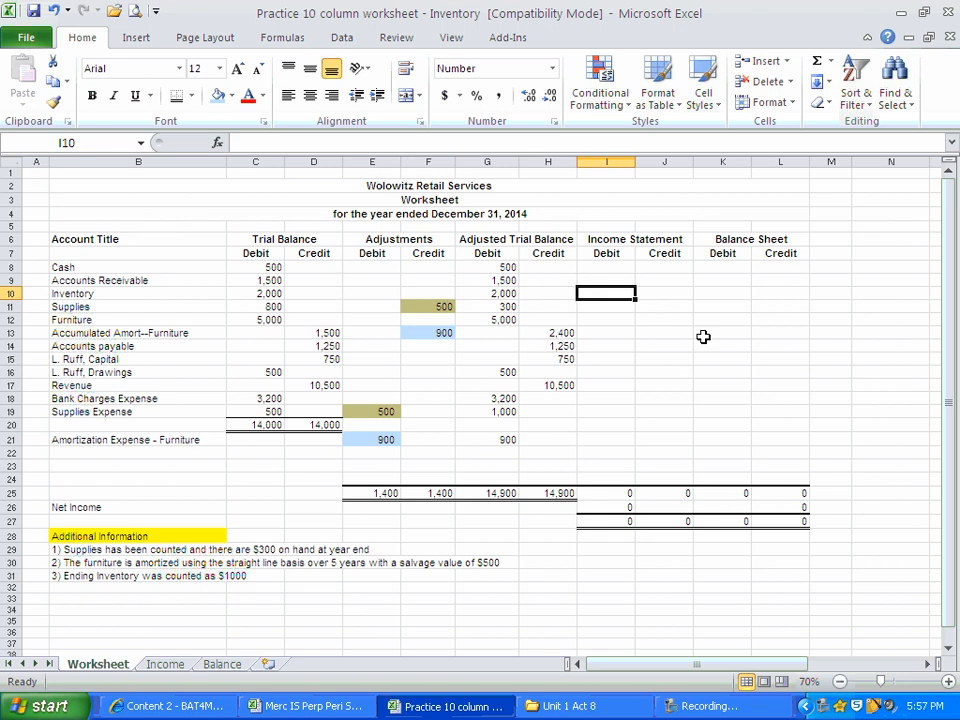
key(Right)
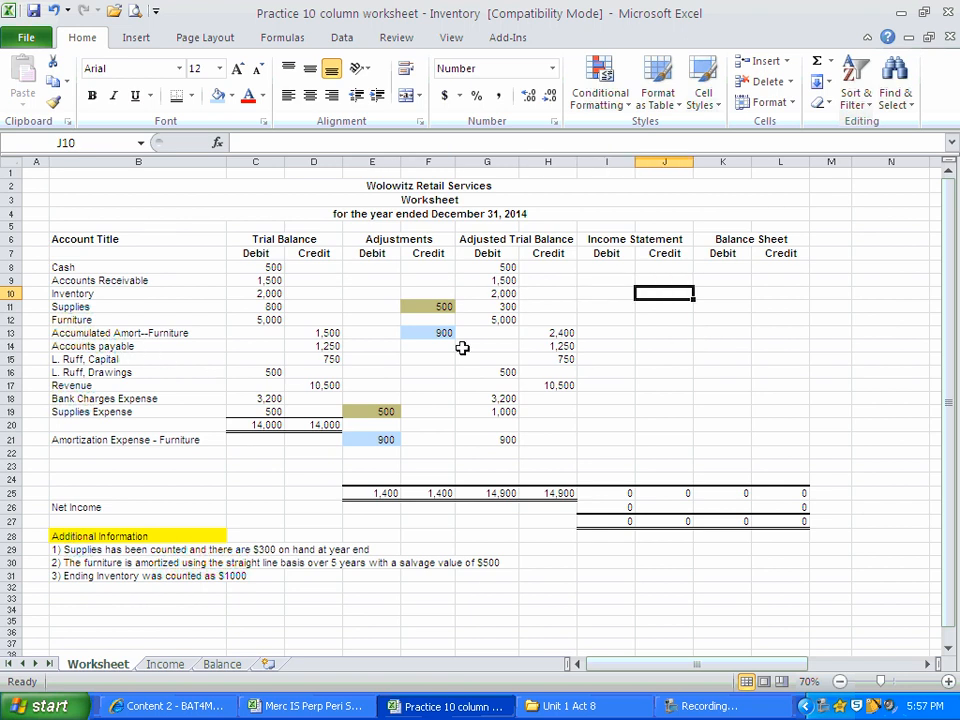
drag(495, 267, 553, 463)
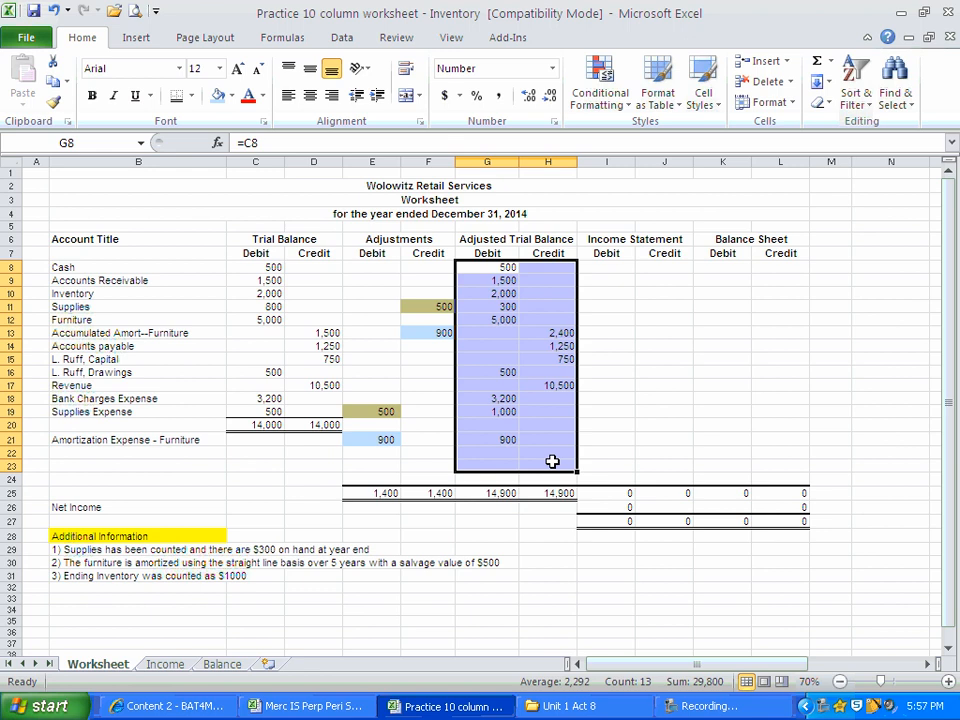
click(640, 240)
click(739, 239)
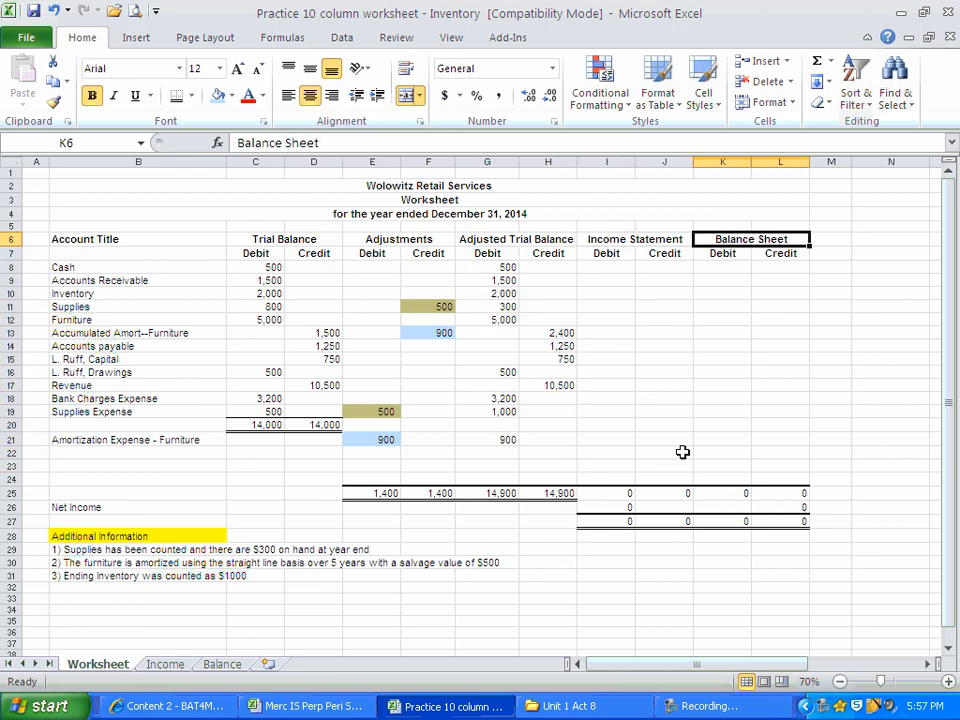
Carry Revenue from the Adjusted Trial Balance into the Income Statement credit column by linking J17 to H17.
click(660, 386)
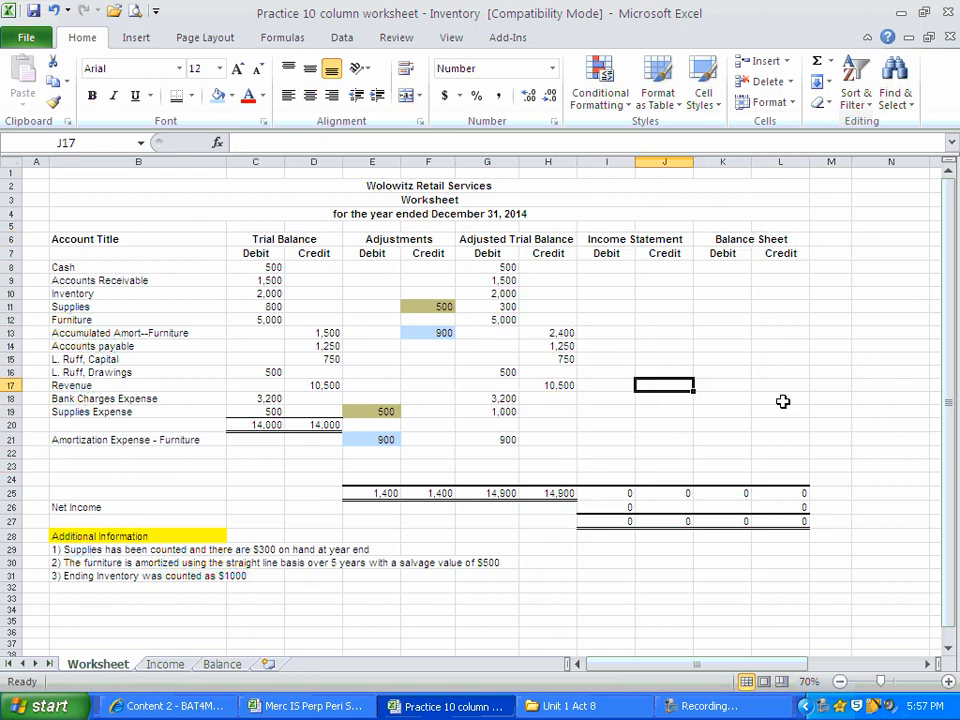
text(=)
key(Left)
key(Left)
key(Return)
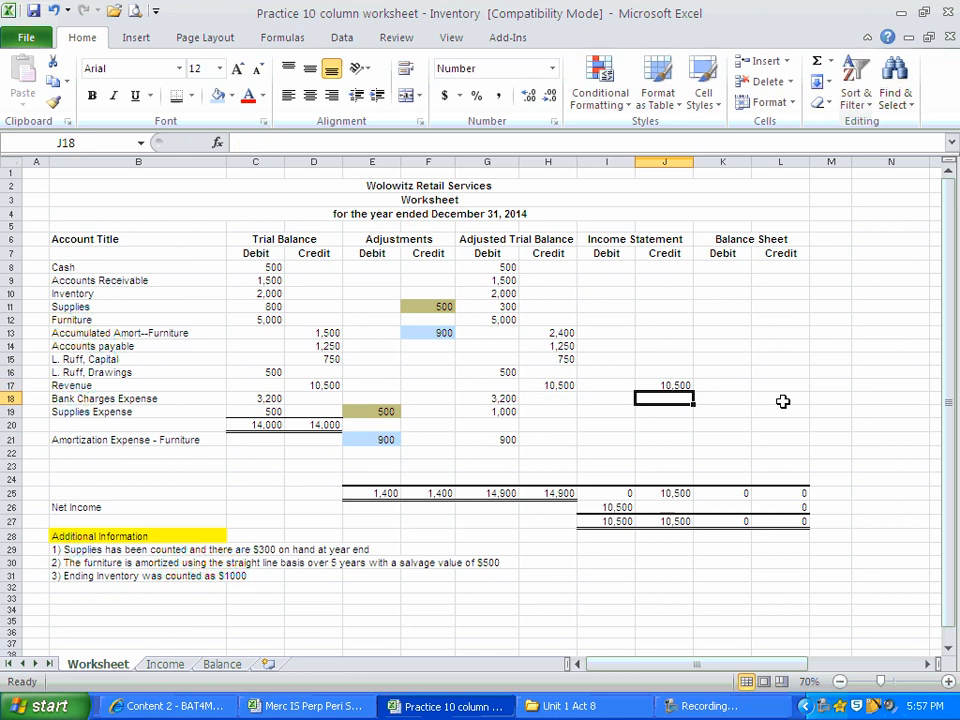
Carry Bank Charges Expense into the Income Statement debit column with the formula =G18 in cell I18.
key(Left)
text(=)
key(Left)
key(Left)
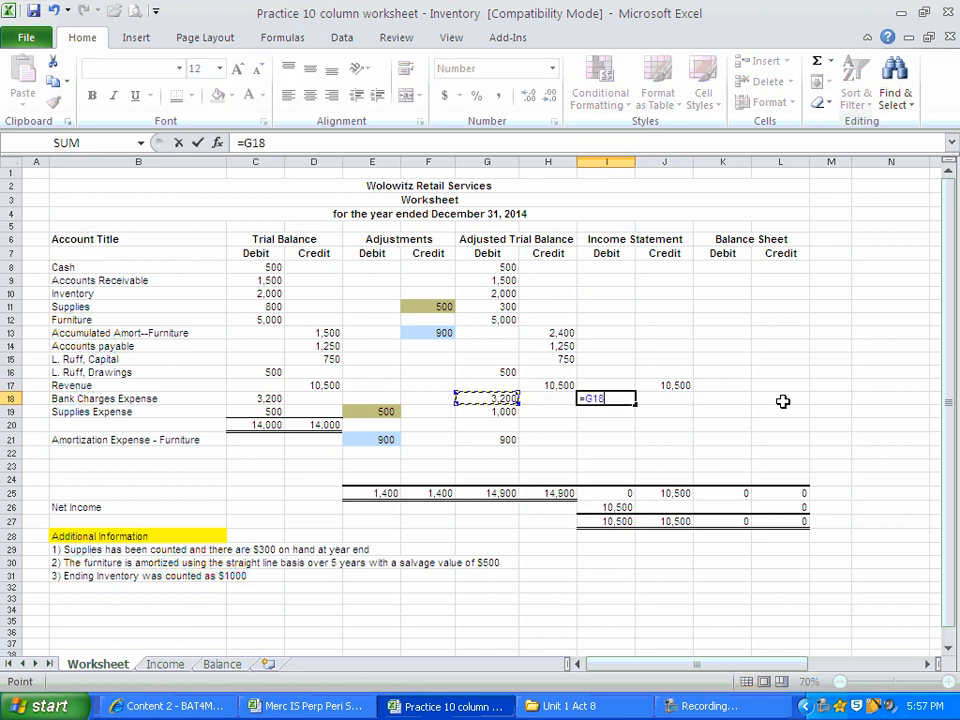
key(Return)
Carry Supplies Expense into the Income Statement debit column by linking I19 to its Adjusted Trial Balance debit in G19.
text(=)
key(Left)
key(Left)
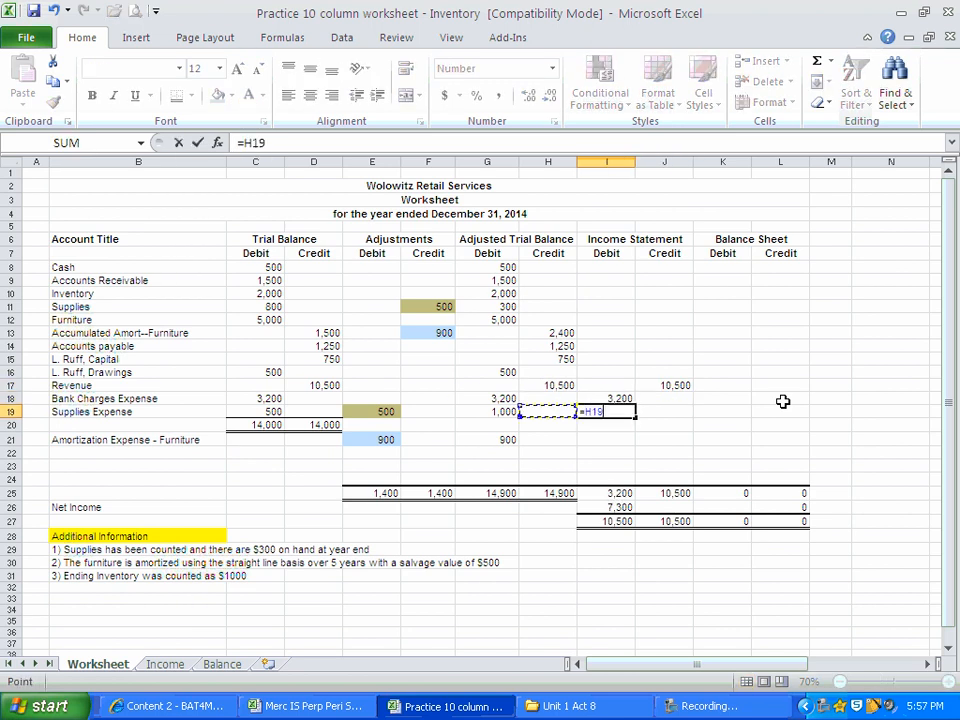
key(Return)
Carry Amortization Expense - Furniture into the Income Statement debit column with the formula =G21 in cell I21.
key(Down)
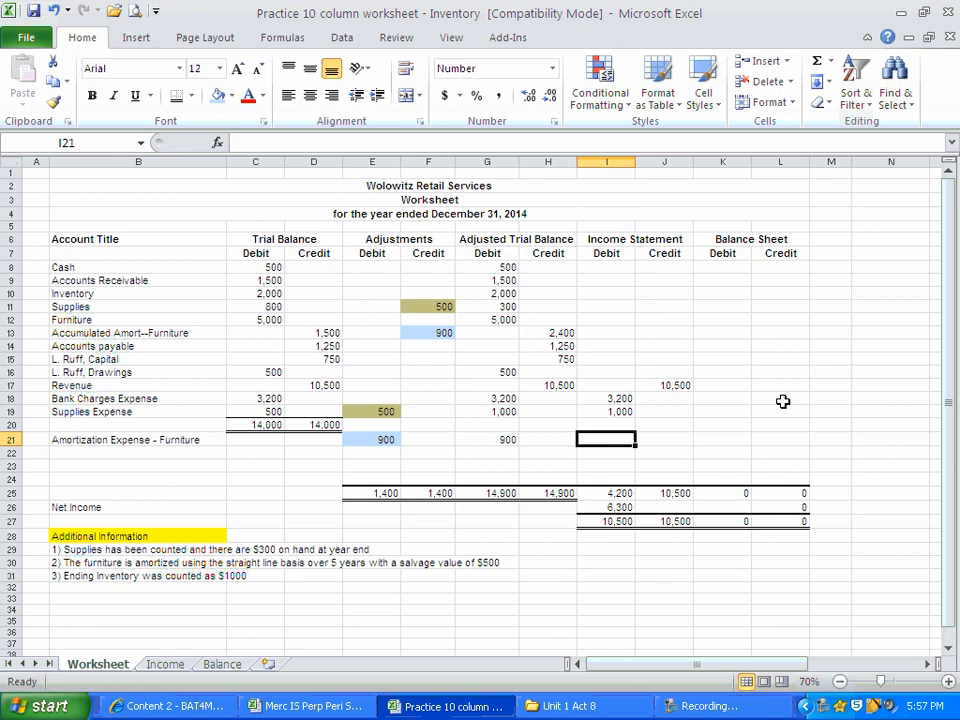
text(=)
key(Left)
key(Left)
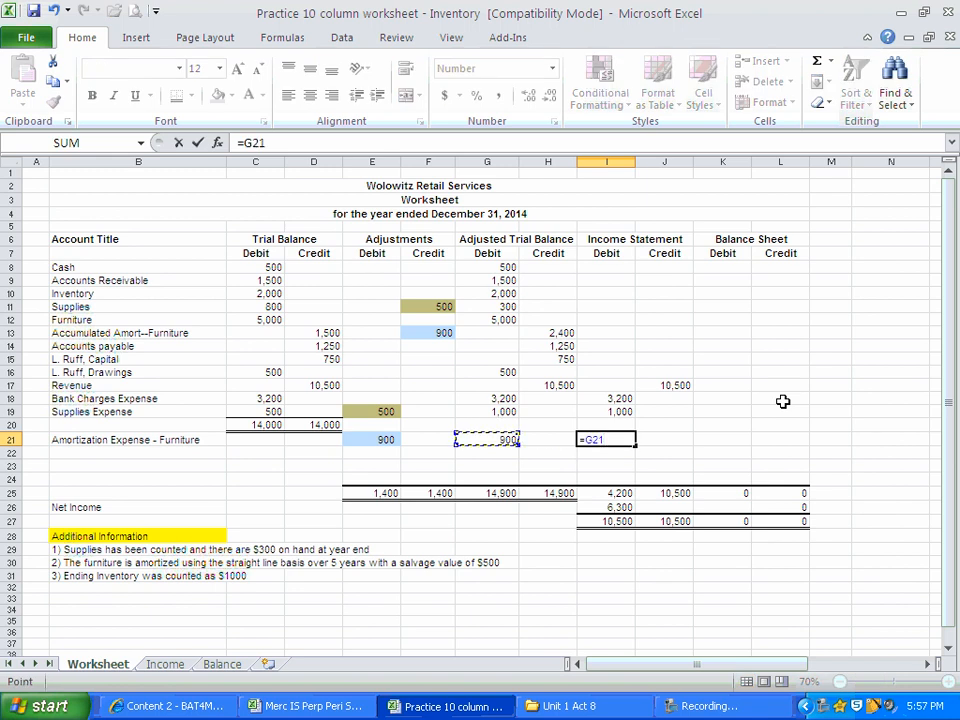
key(Return)
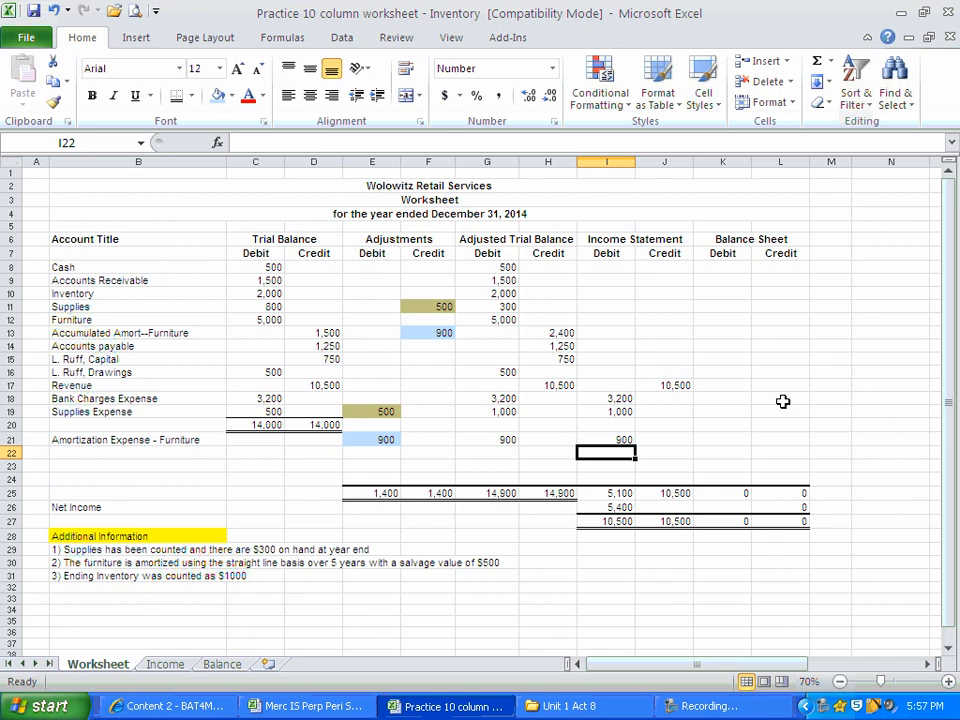
Enter the Inventory balance from the Adjusted Trial Balance, 2000, in the Income Statement debit column, cell I10.
click(496, 294)
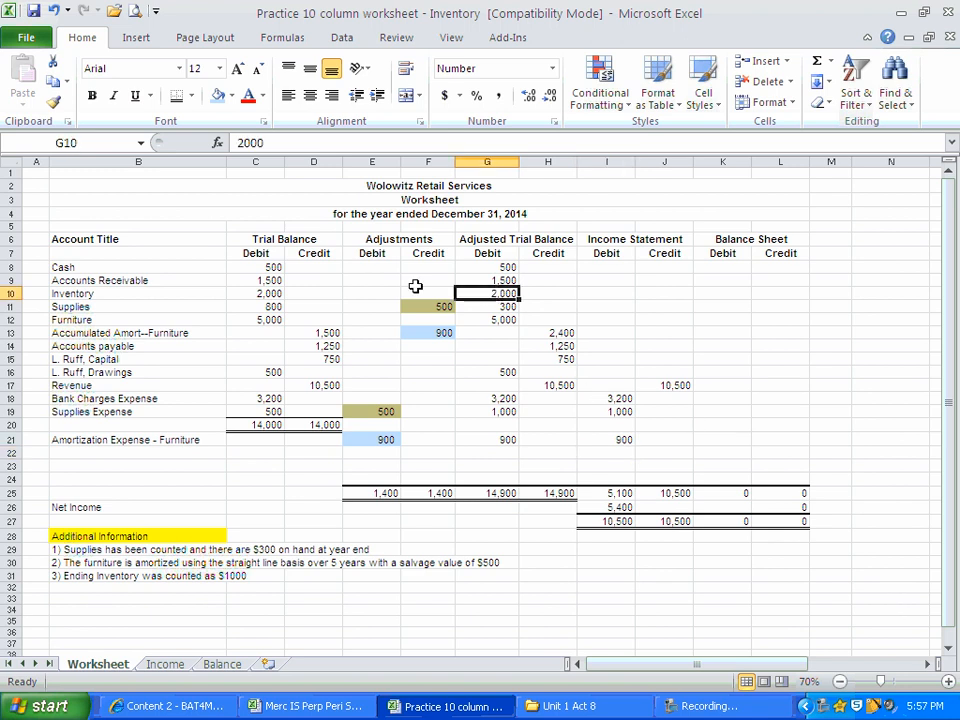
click(256, 293)
click(474, 292)
drag(482, 268, 554, 371)
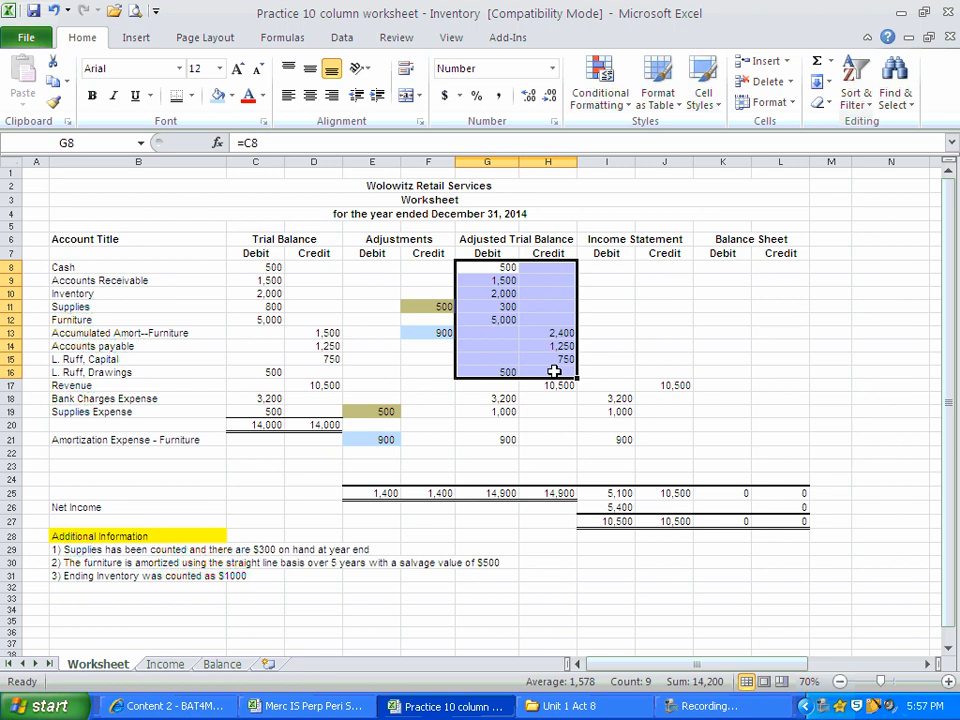
click(495, 295)
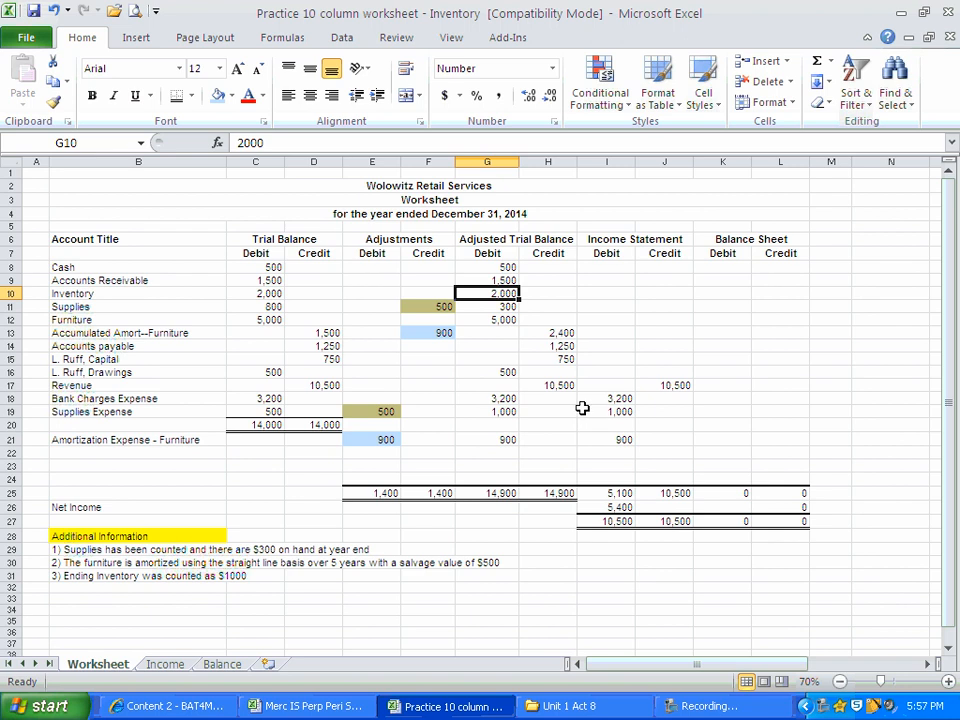
click(610, 294)
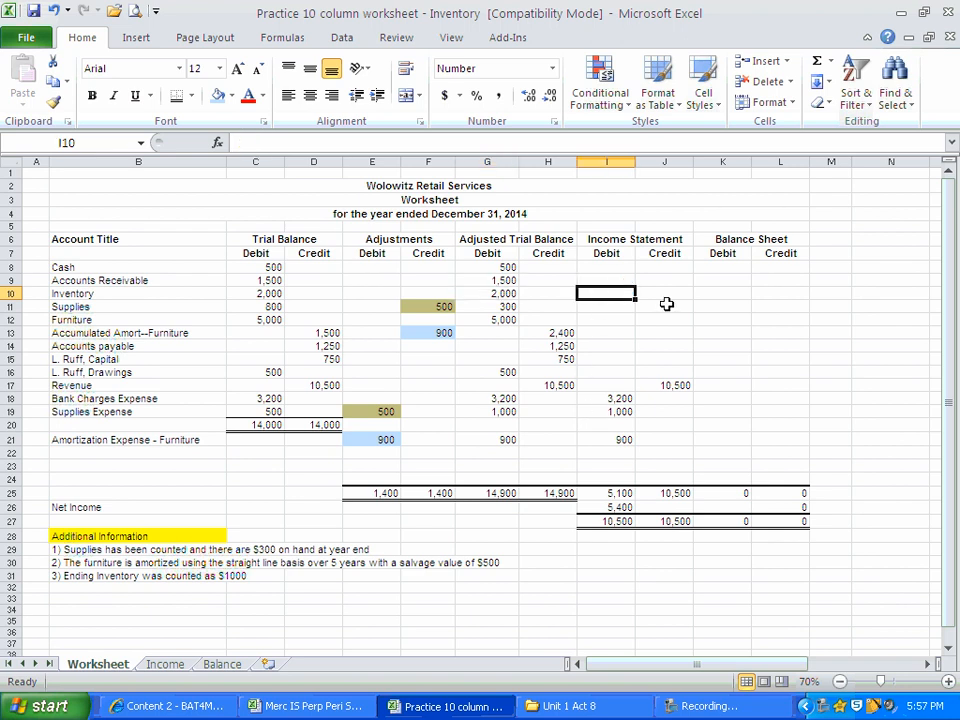
text(2000)
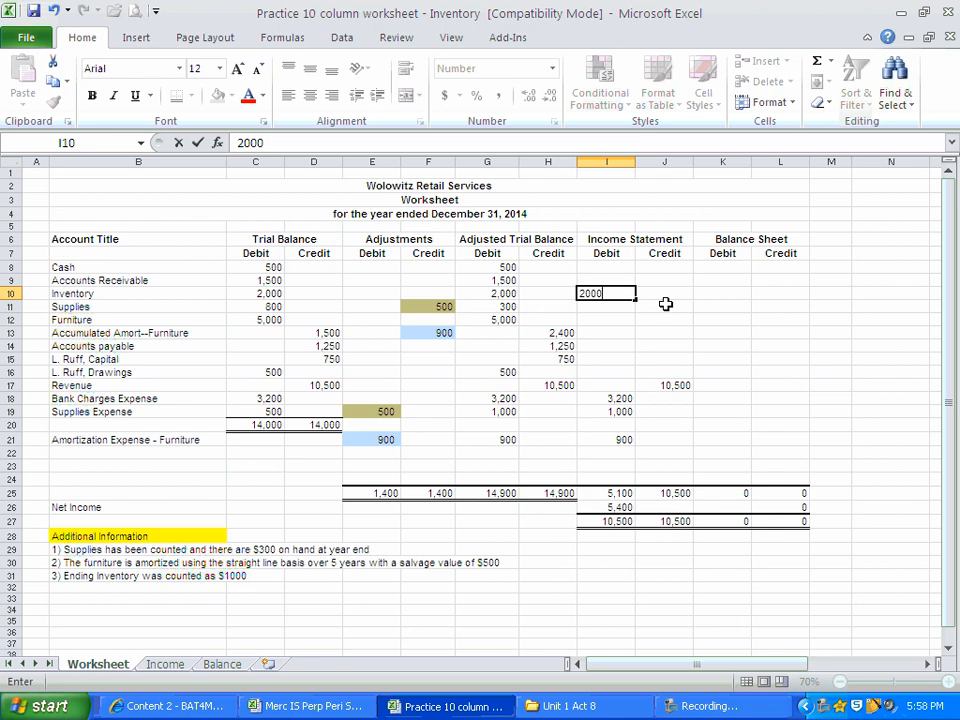
click(87, 581)
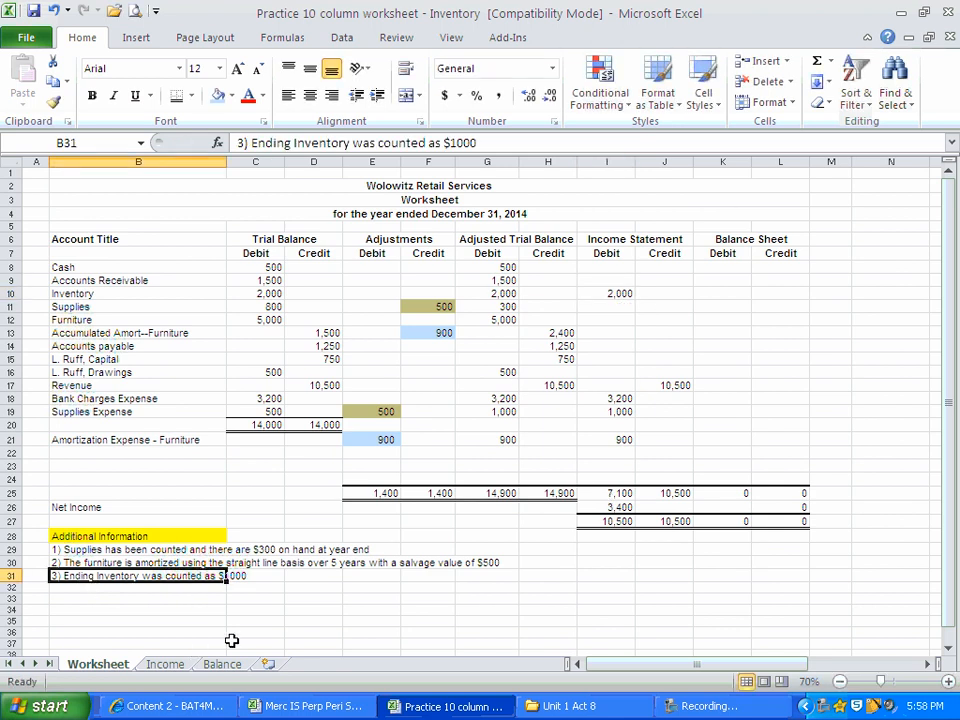
Enter the ending inventory count from the additional information, 1000, in the Inventory row's Income Statement credit column, cell J10.
click(176, 621)
click(64, 577)
click(187, 597)
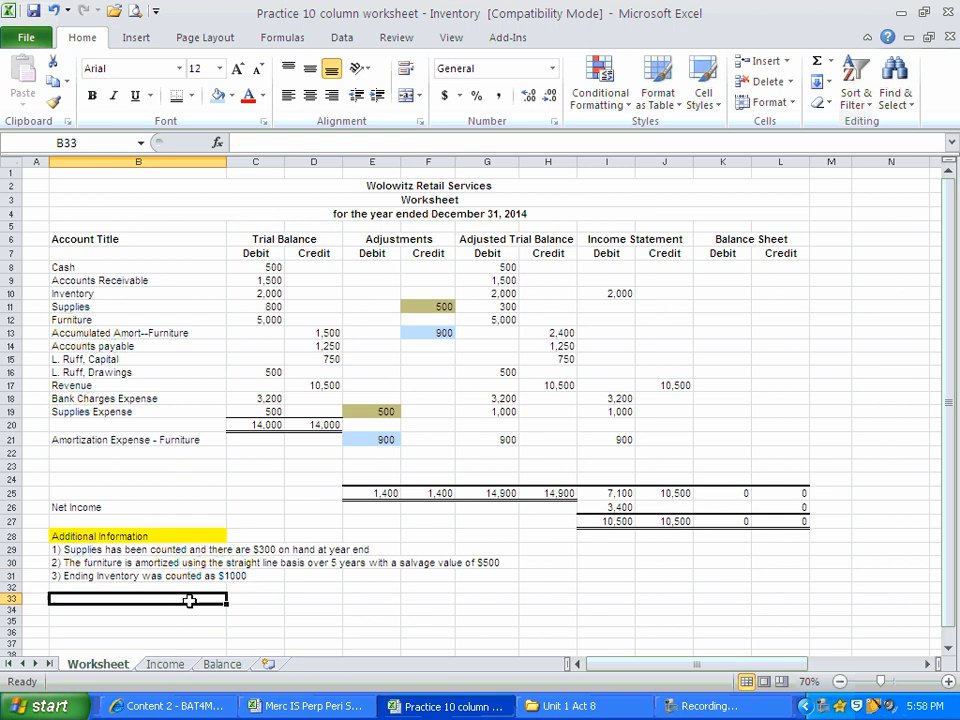
click(91, 578)
click(324, 611)
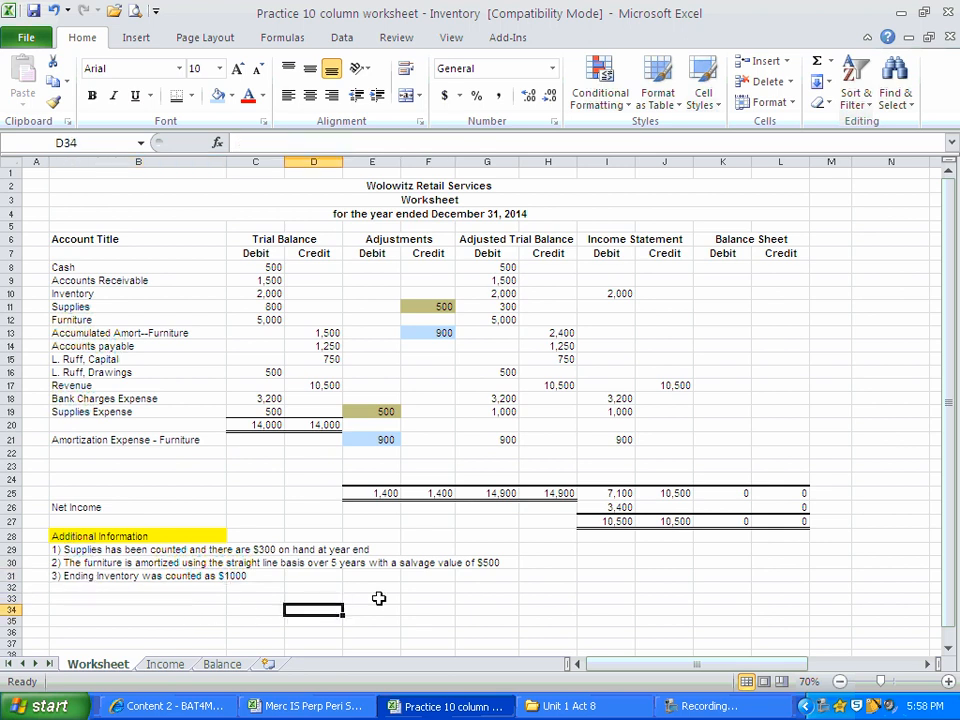
click(137, 579)
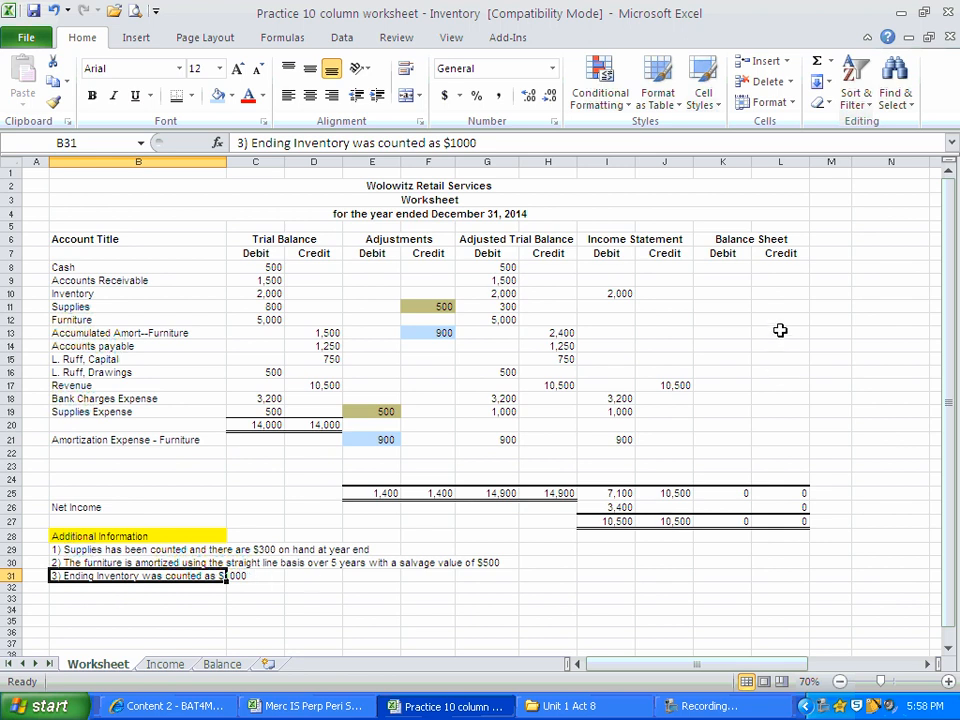
click(652, 291)
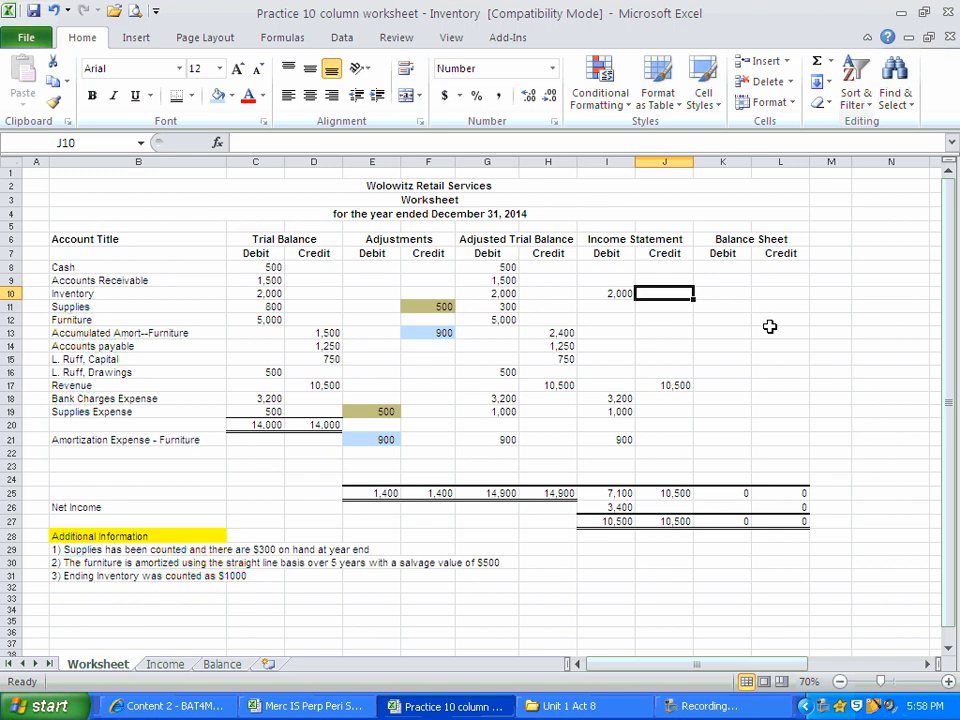
text(1000)
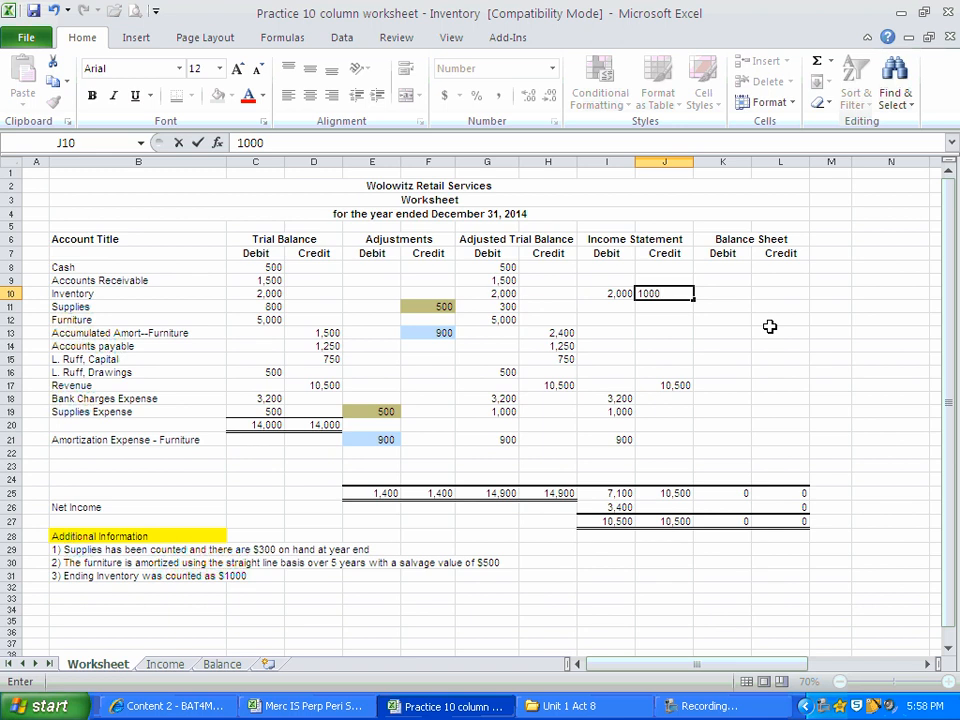
key(ctrl+Return)
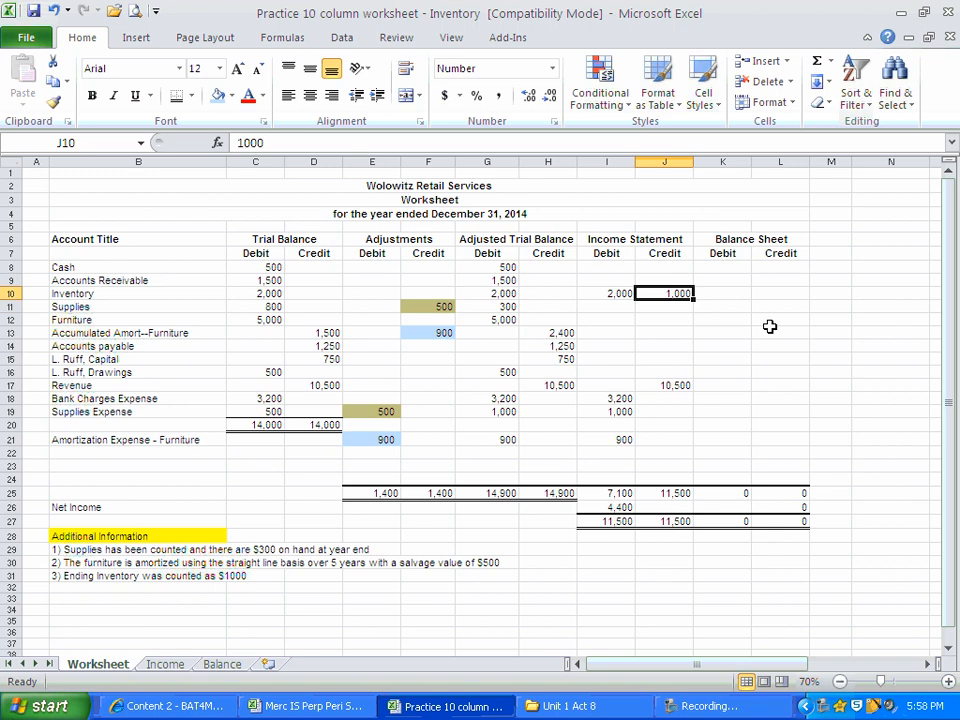
Enter the ending inventory count, 1000, in the Inventory row's Balance Sheet debit column, cell K10.
key(Right)
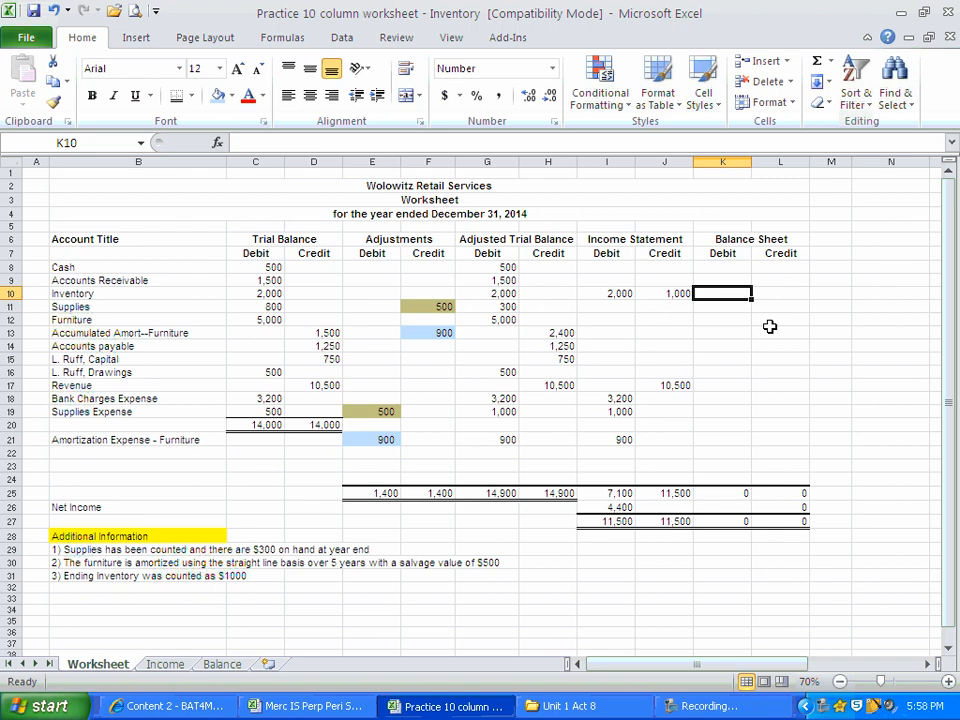
text(1000)
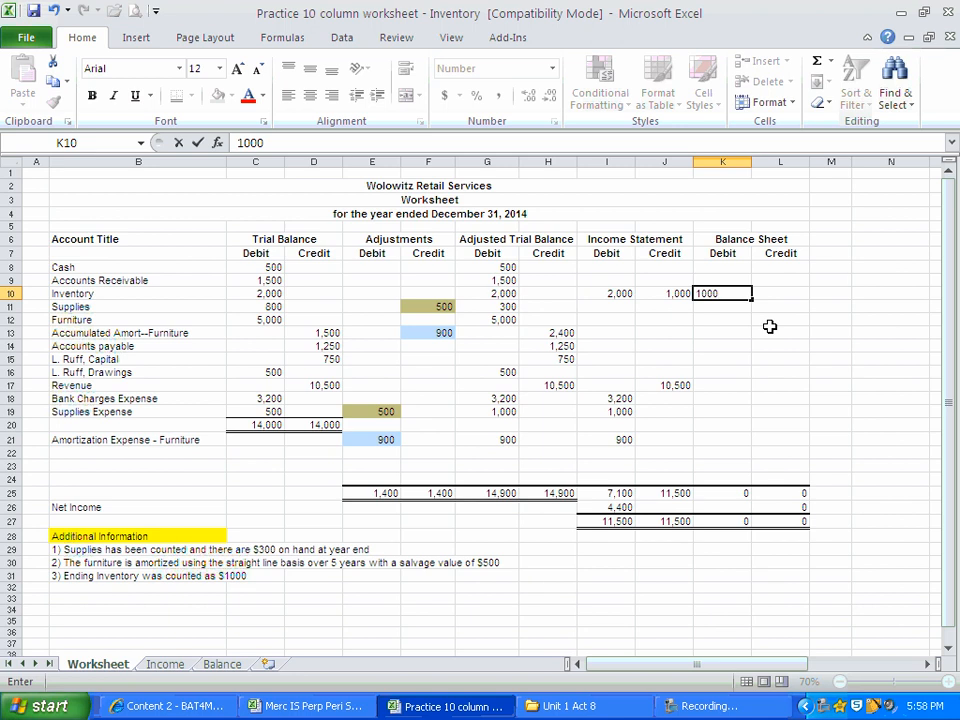
click(157, 577)
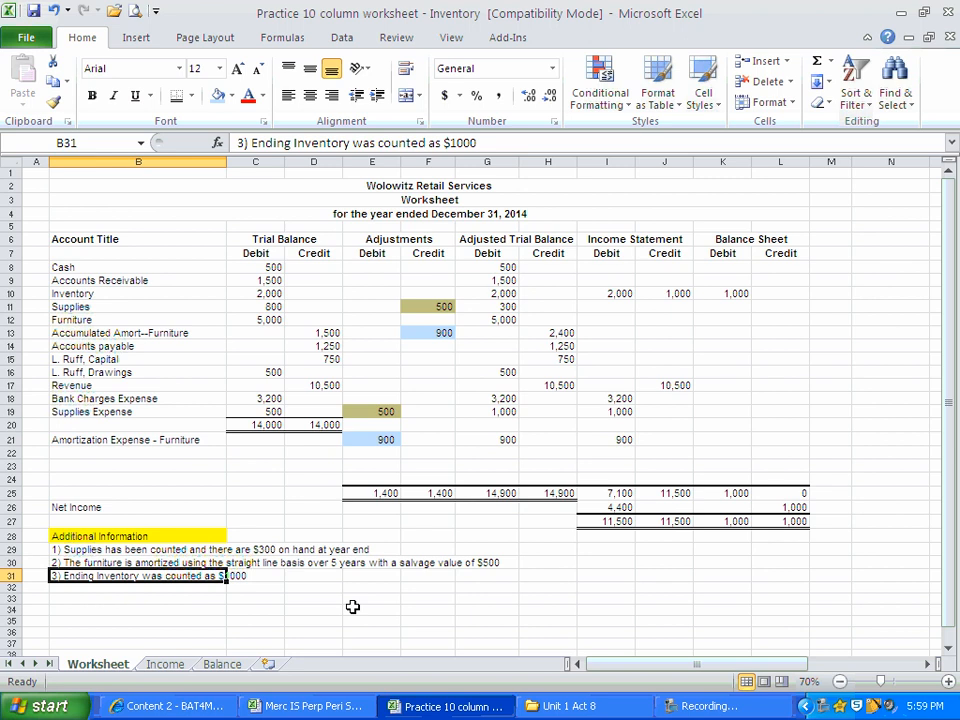
click(714, 292)
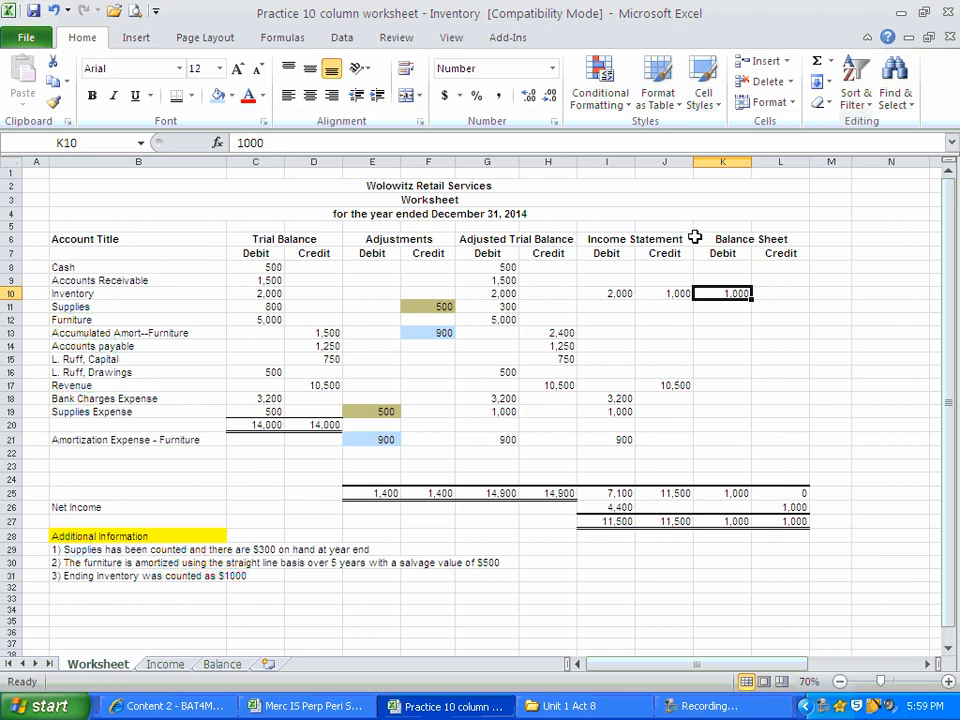
Carry Cash into the Balance Sheet debit column with =G8 in K8, and enter 1500 for Accounts Receivable in K9.
click(713, 265)
text(=)
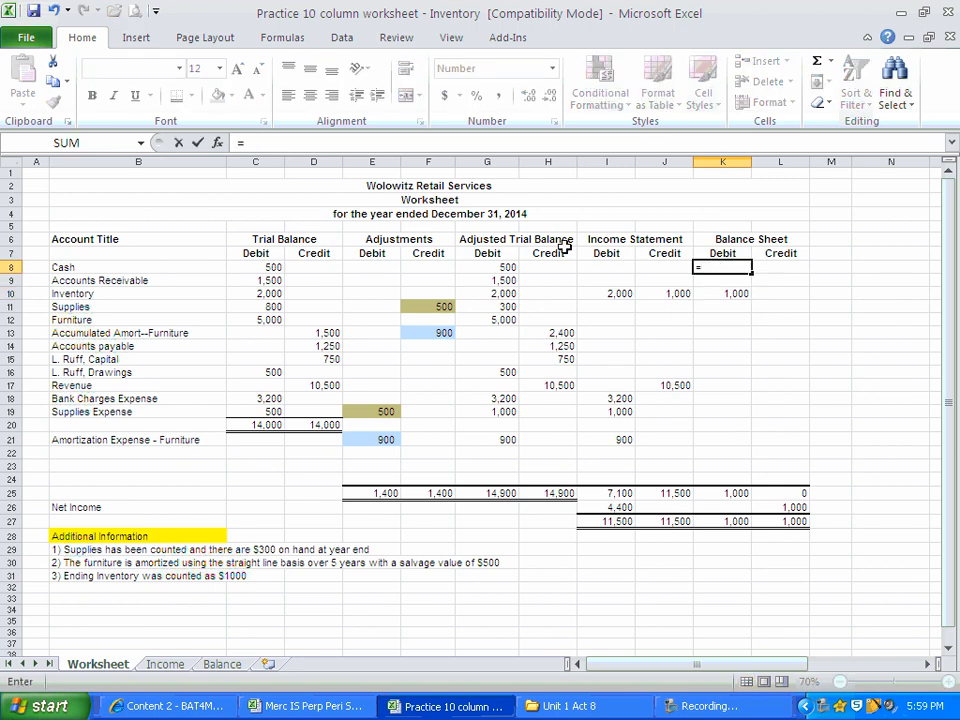
click(505, 267)
key(Return)
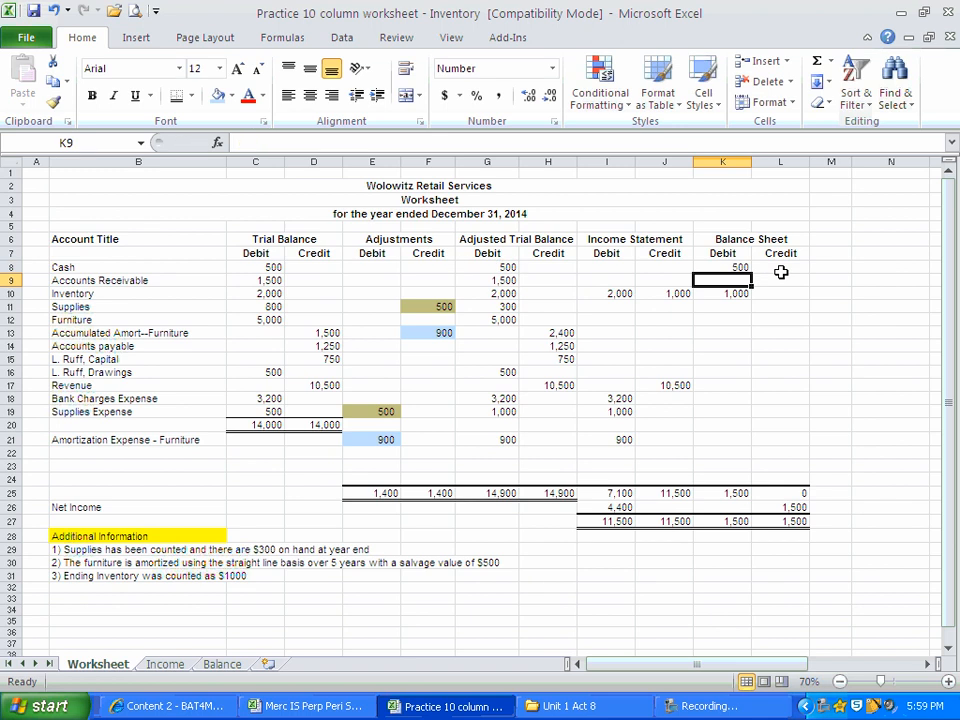
text(1500)
key(Return)
key(Return)
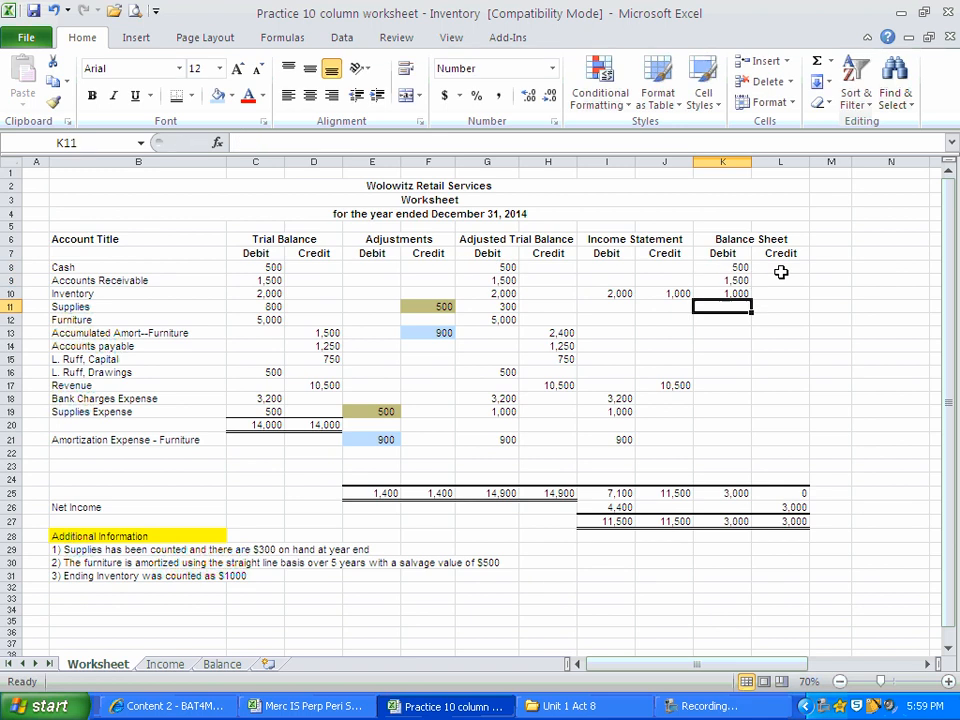
Enter 300 for Supplies in K11 and 5000 for Furniture in K12 of the Balance Sheet debit column.
text(300)
key(Return)
text(5000)
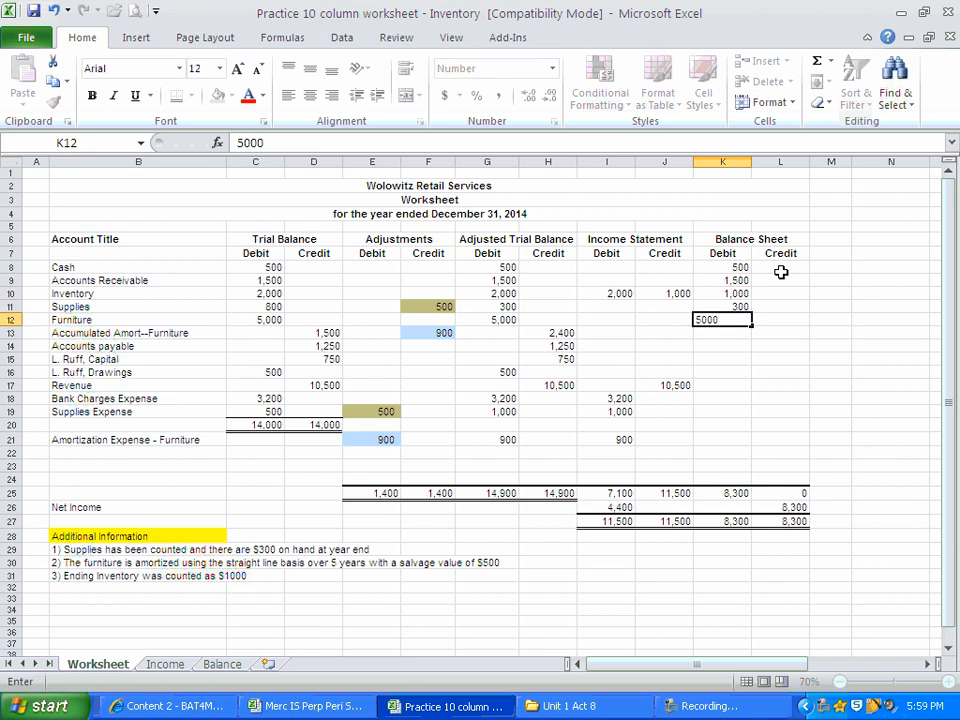
key(Return)
Fill the Balance Sheet credit column with 2400 for Accumulated Amort--Furniture in L13, 1250 for Accounts payable in L14 and 750 for owner's Capital in L15.
key(Right)
text(2400)
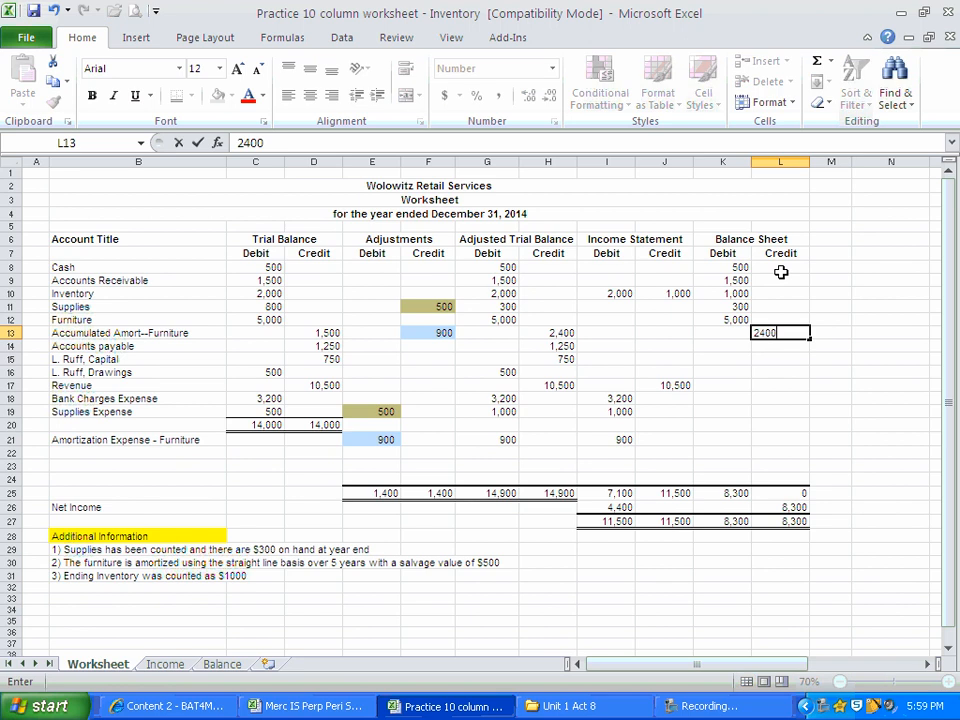
key(Return)
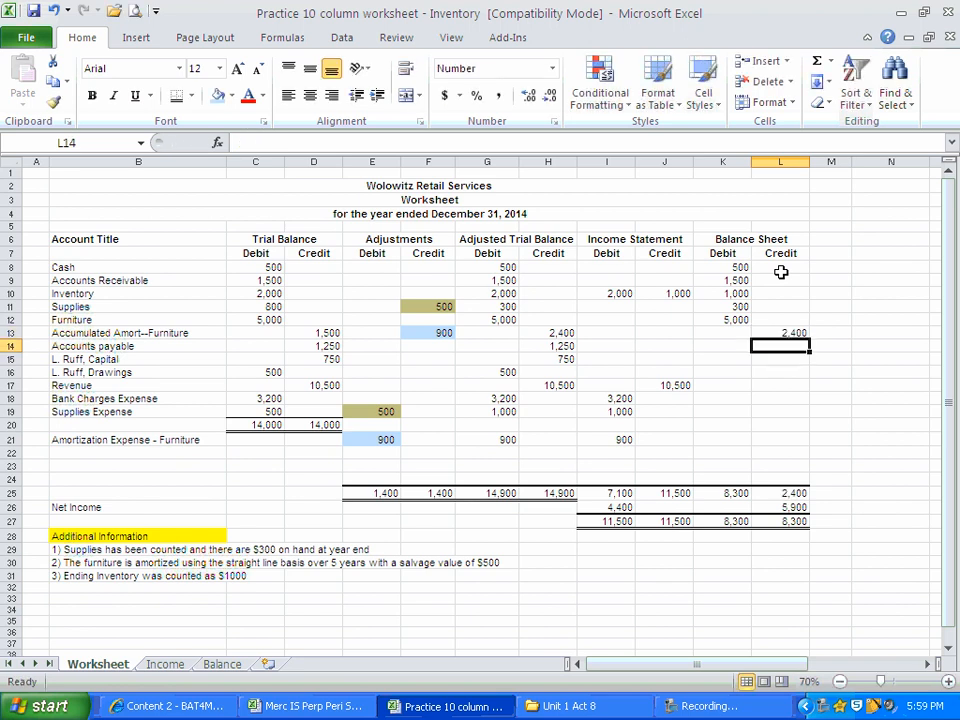
text(1250)
key(Return)
text(750)
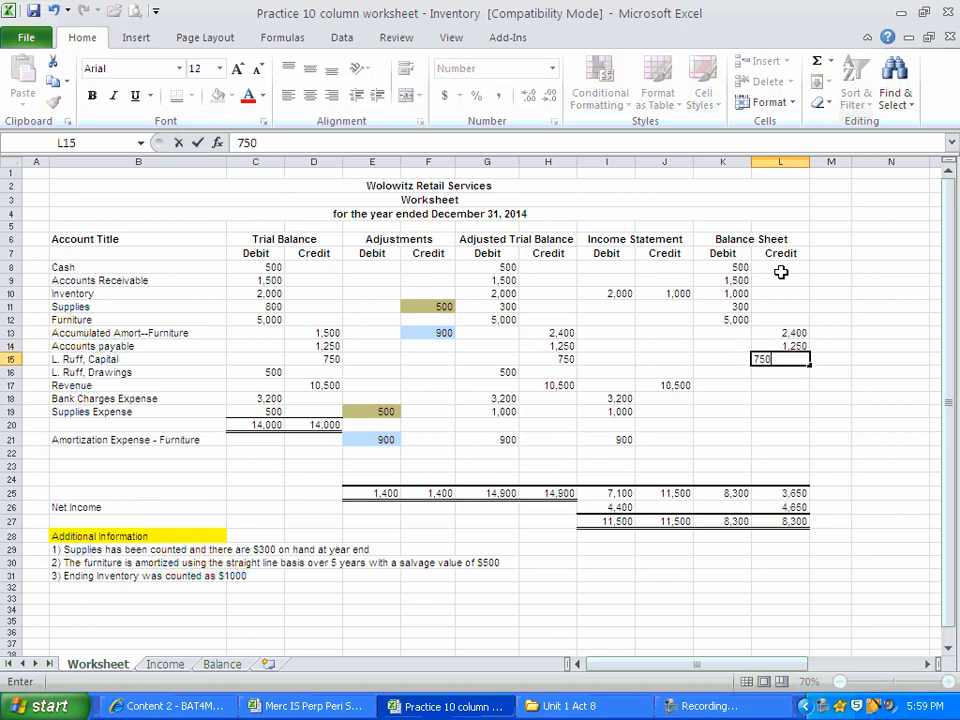
key(Return)
Enter 500 for the owner's Drawings in the Balance Sheet debit column, cell K16.
key(Left)
text(500)
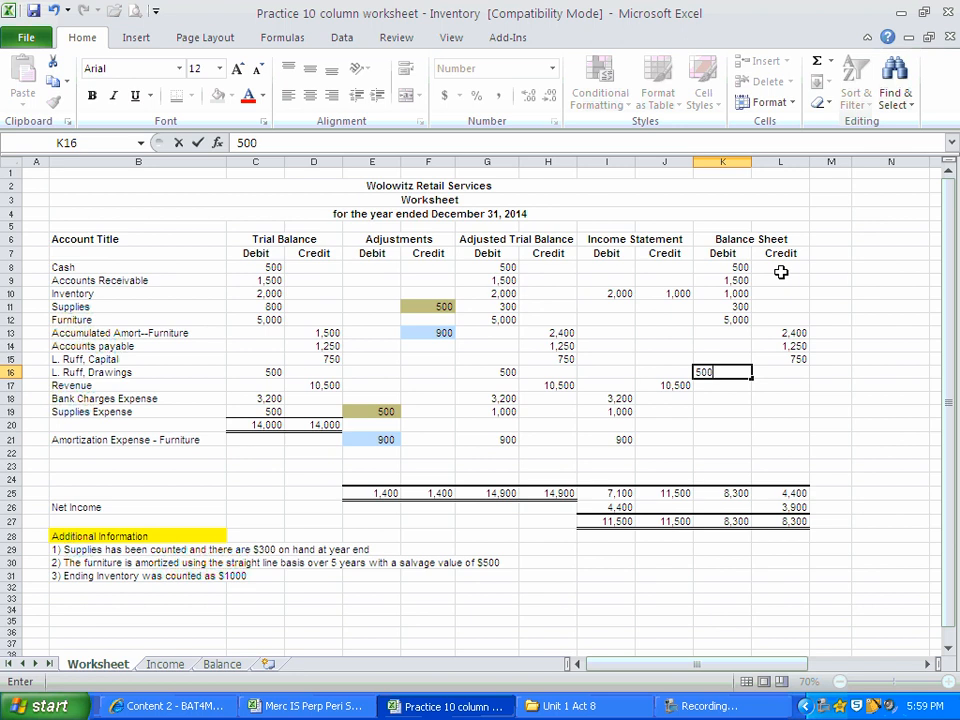
key(Return)
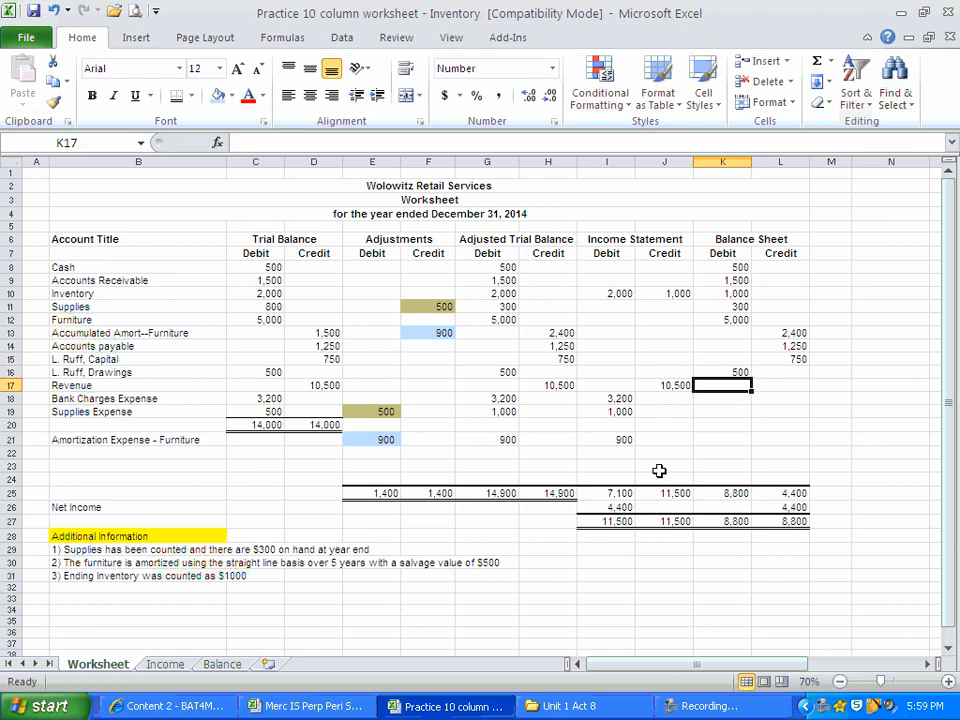
Compare the Net Income amounts in the Income Statement debit cell I26 and the Balance Sheet credit cell L26.
click(610, 507)
click(803, 507)
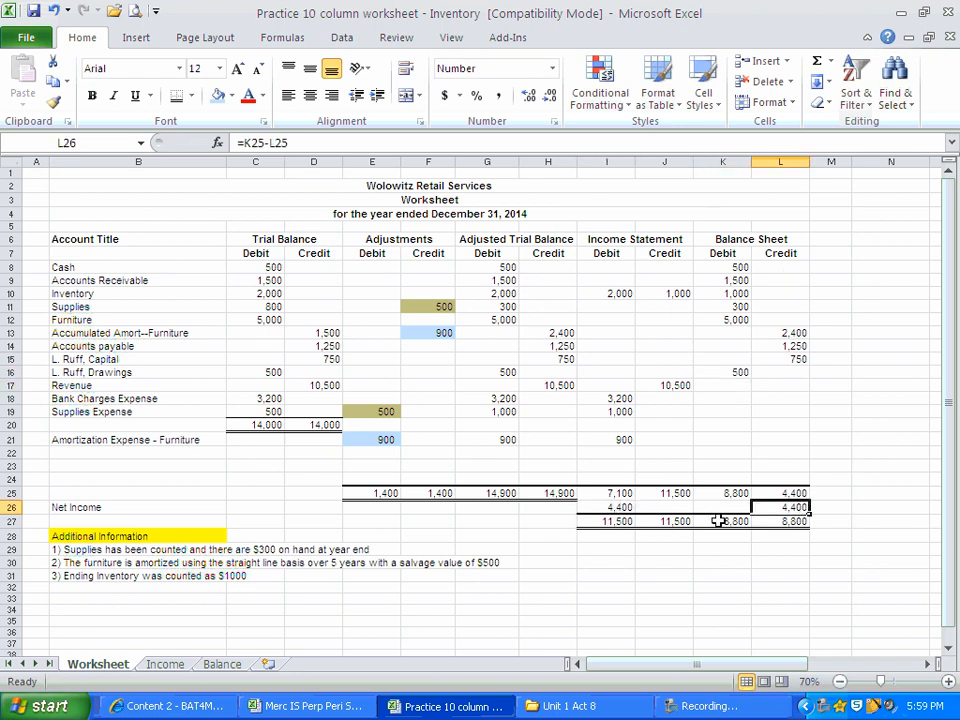
click(590, 507)
click(788, 507)
click(591, 507)
click(788, 507)
Fill the beginning inventory cells C10, G10 and I10 with the standard yellow colour.
click(273, 290)
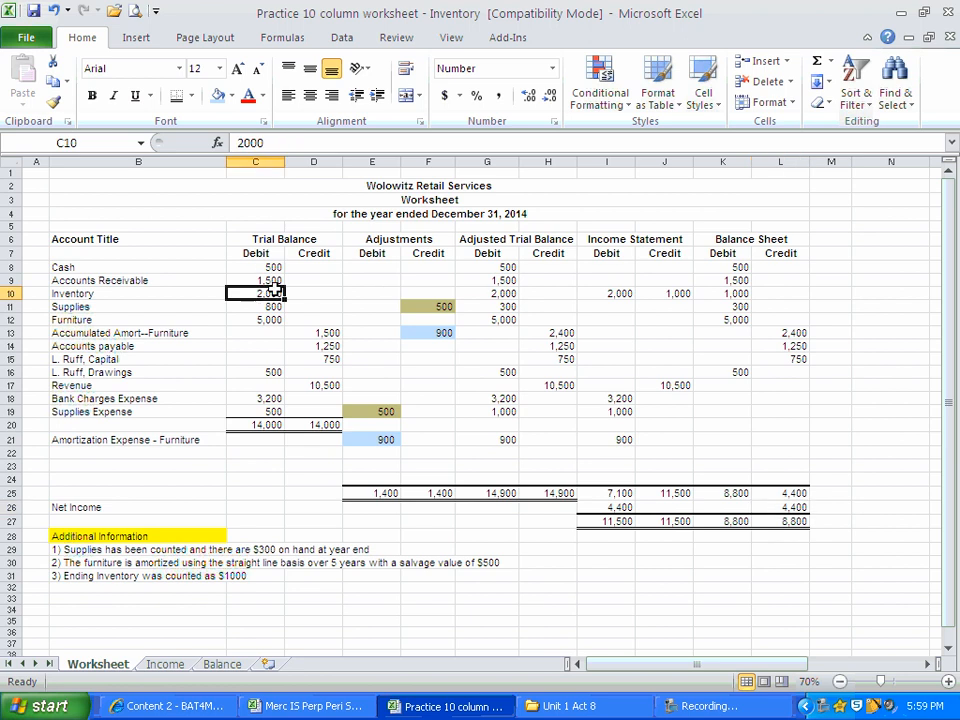
click(234, 96)
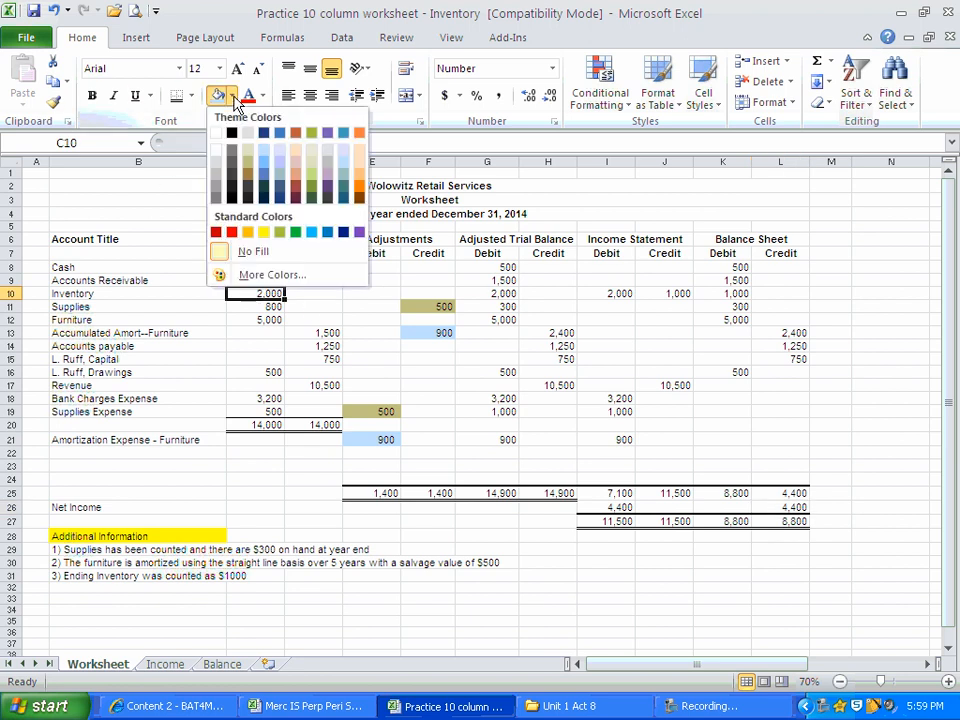
click(262, 233)
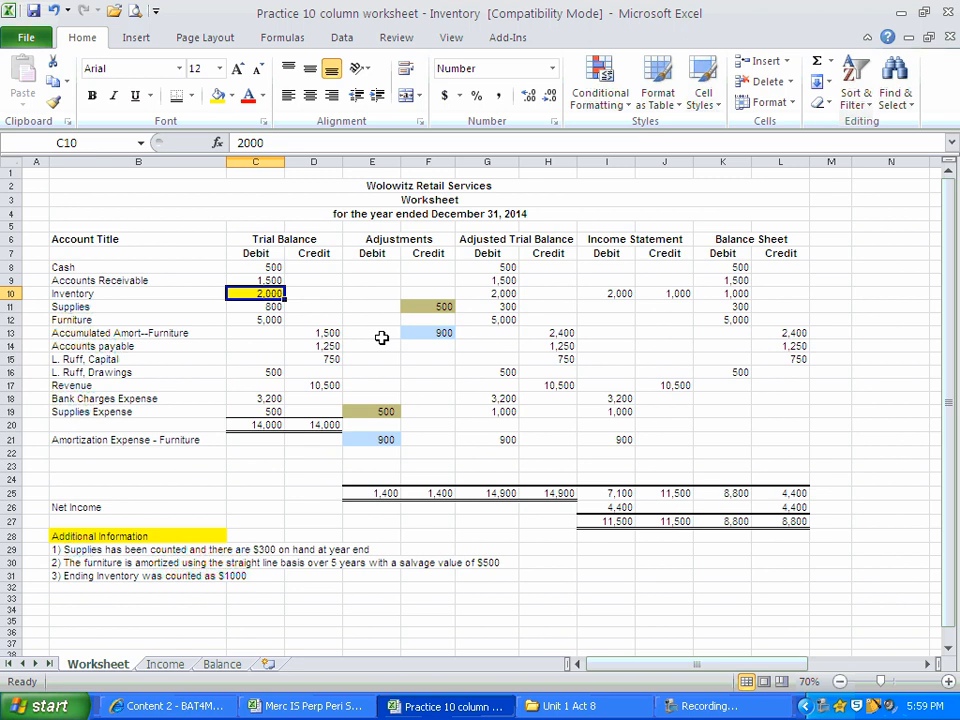
click(498, 296)
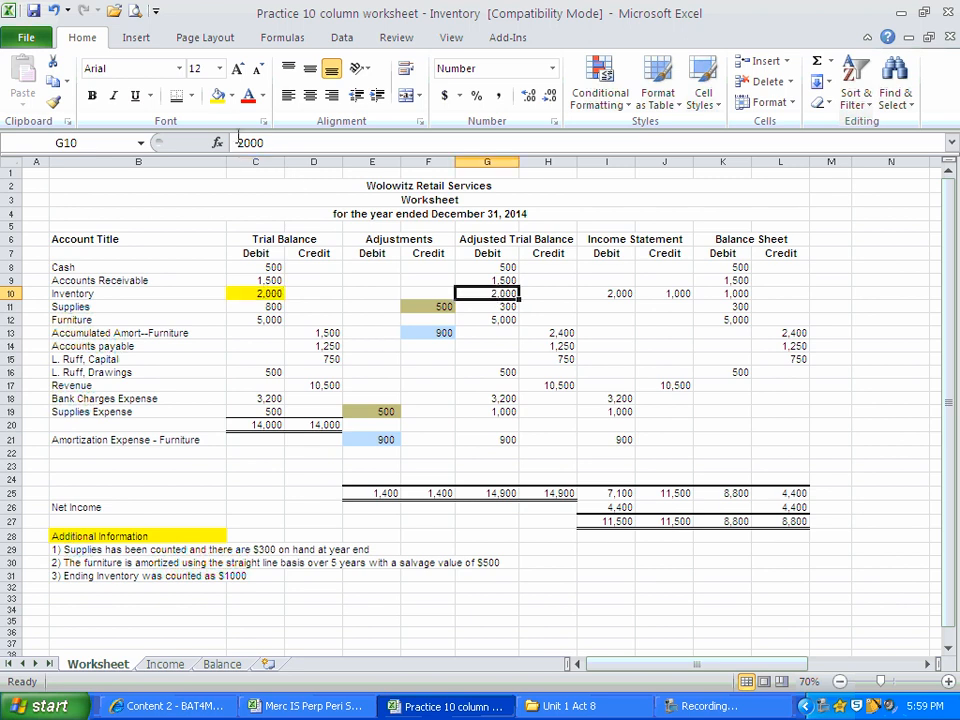
click(216, 97)
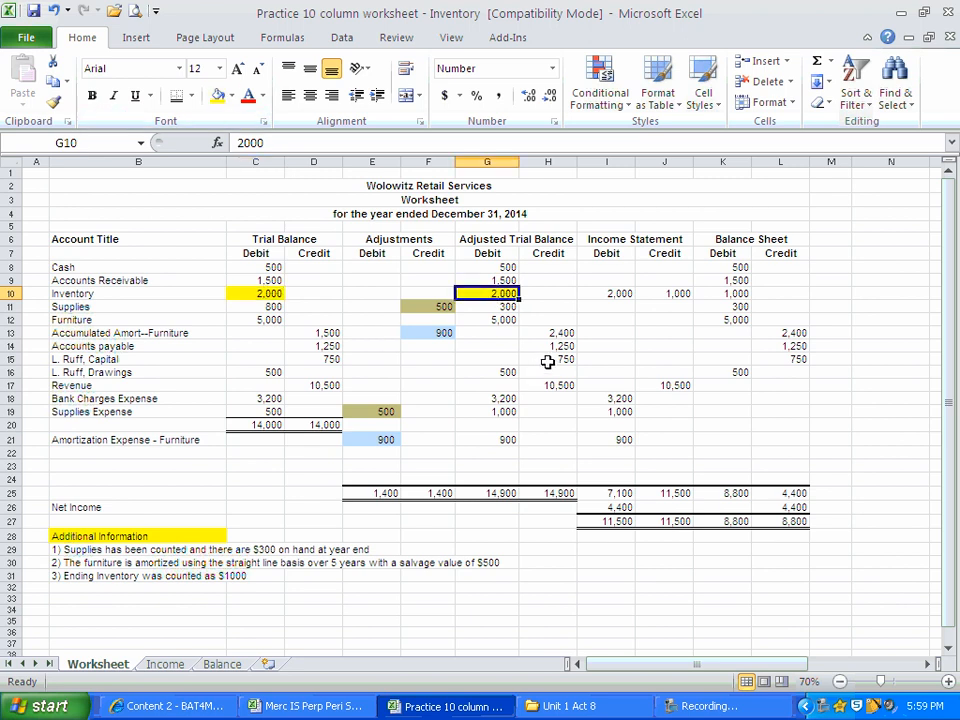
click(598, 296)
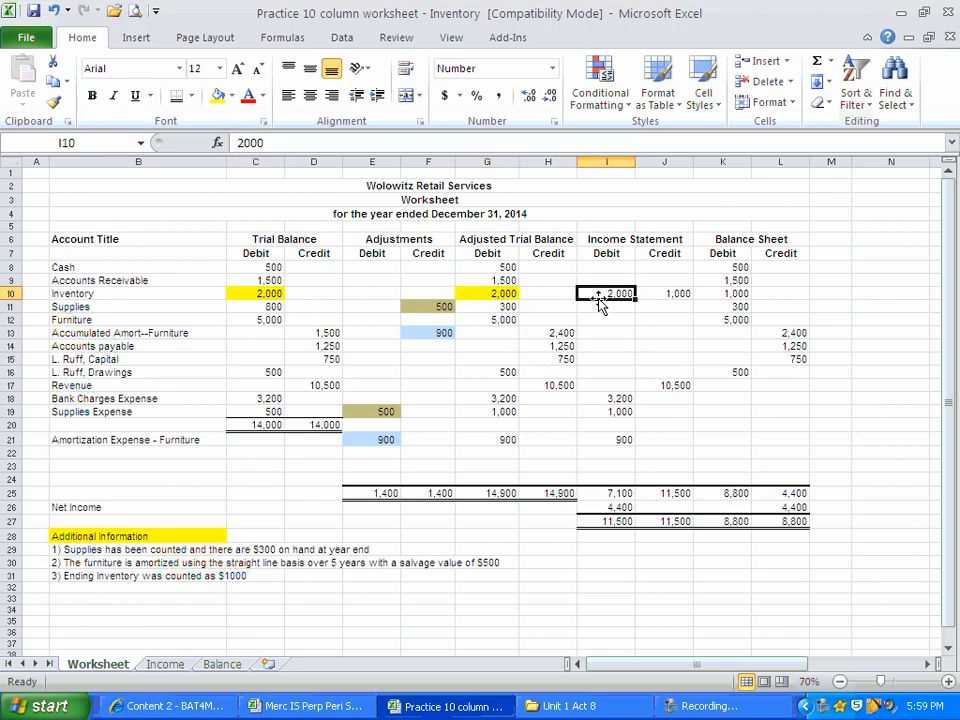
click(216, 97)
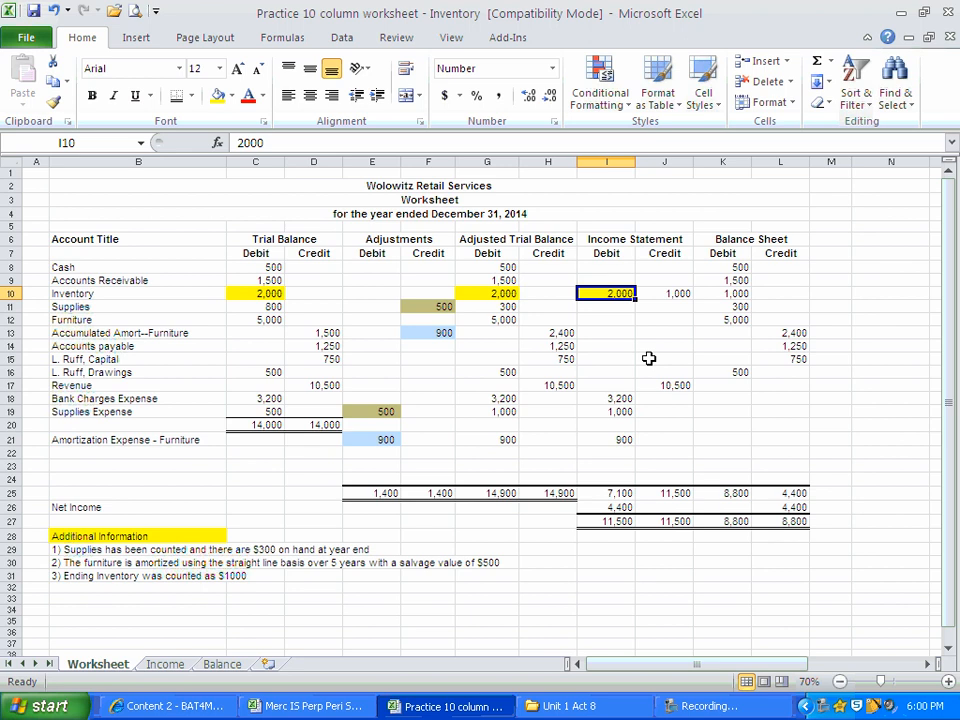
Fill the ending inventory cells J10 and K10 with a light blue theme colour.
click(654, 294)
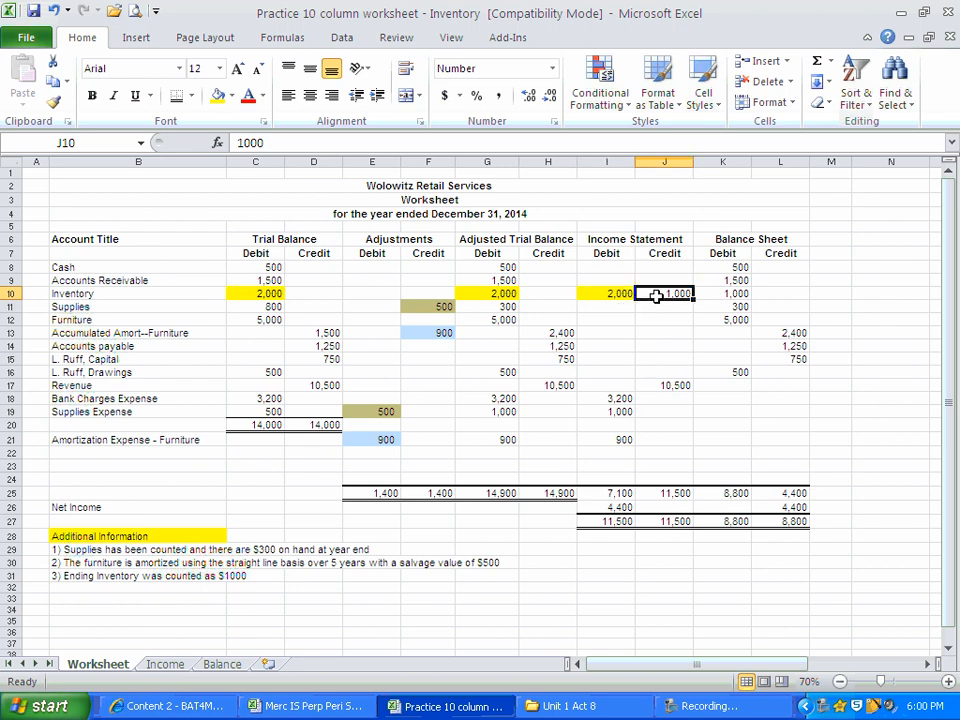
click(231, 96)
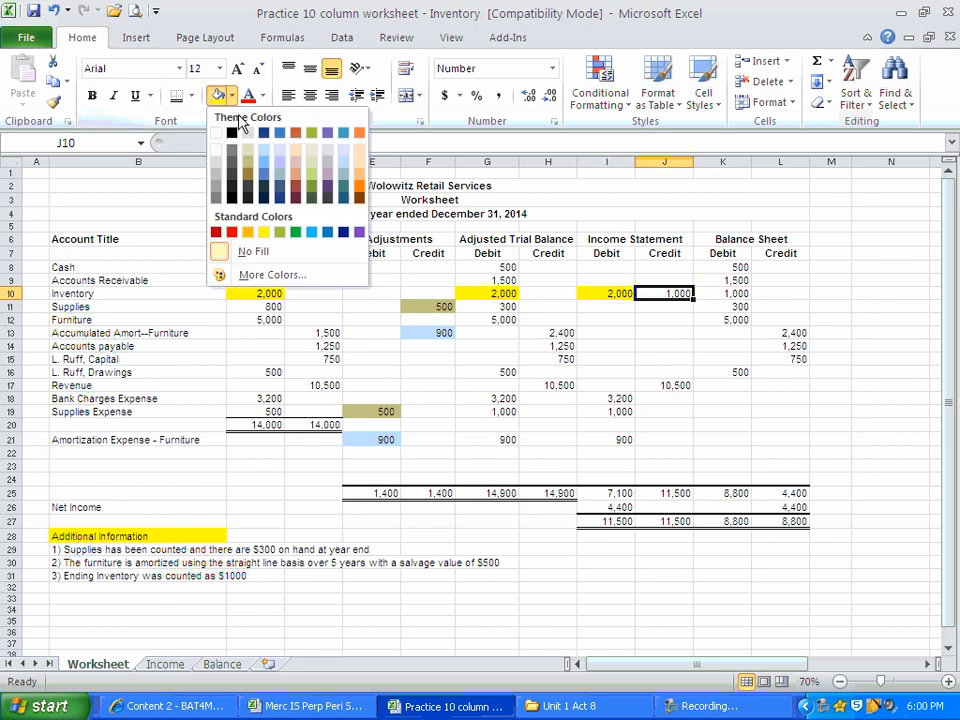
click(265, 159)
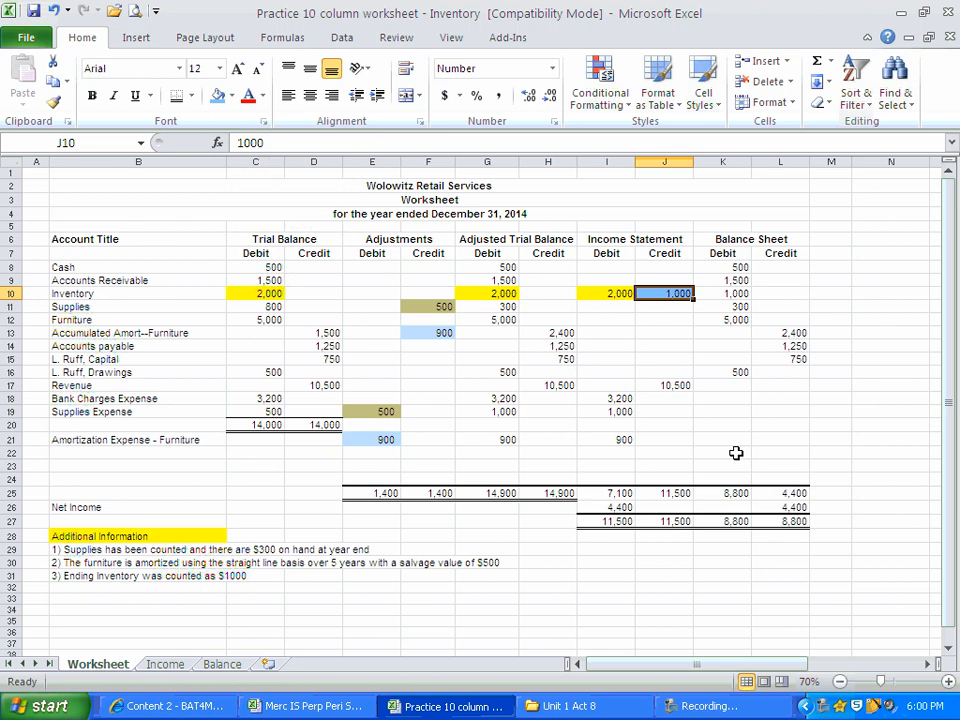
click(717, 296)
click(217, 96)
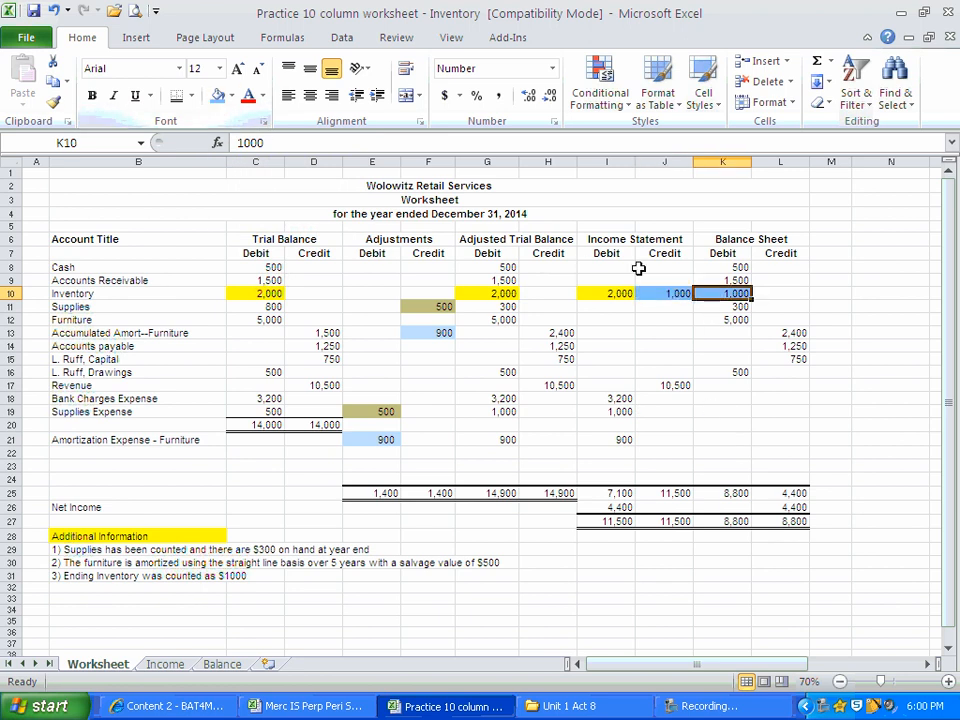
click(669, 296)
drag(669, 296, 722, 295)
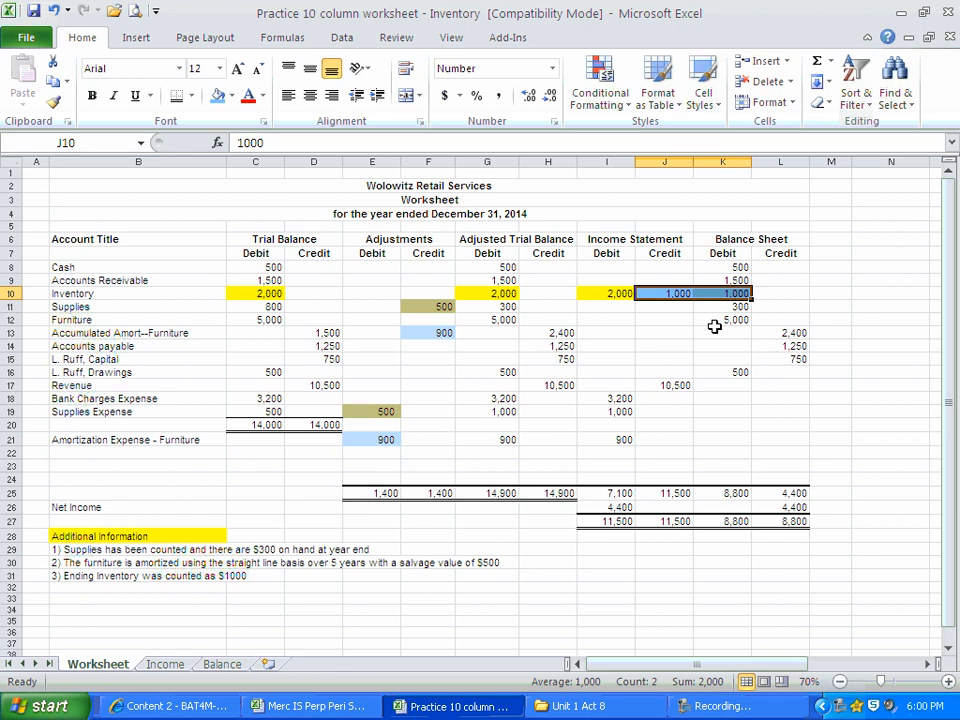
click(722, 712)
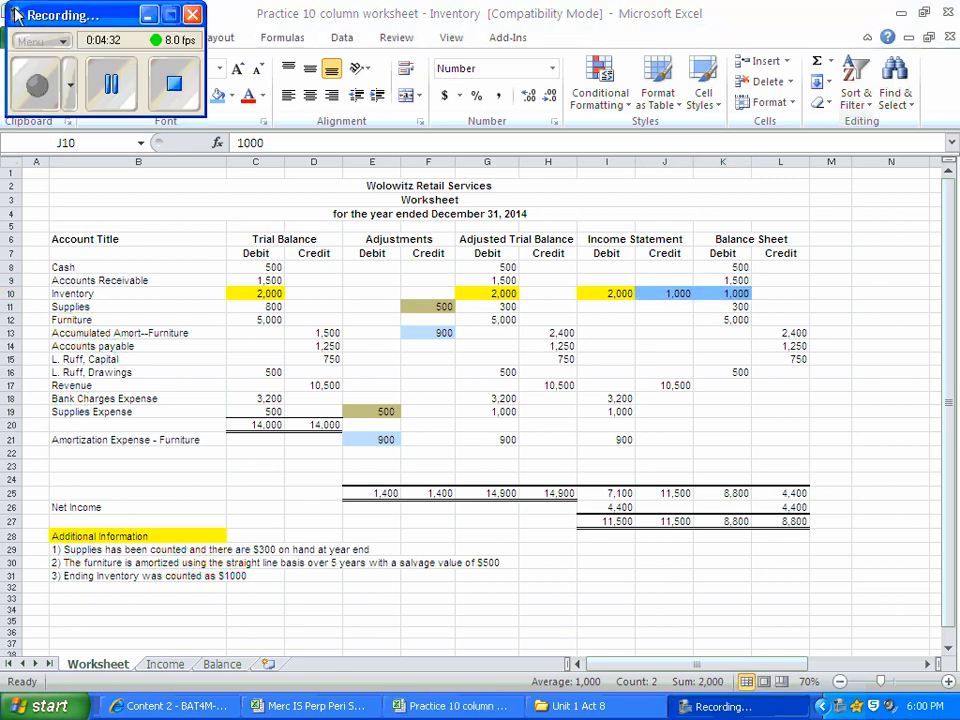